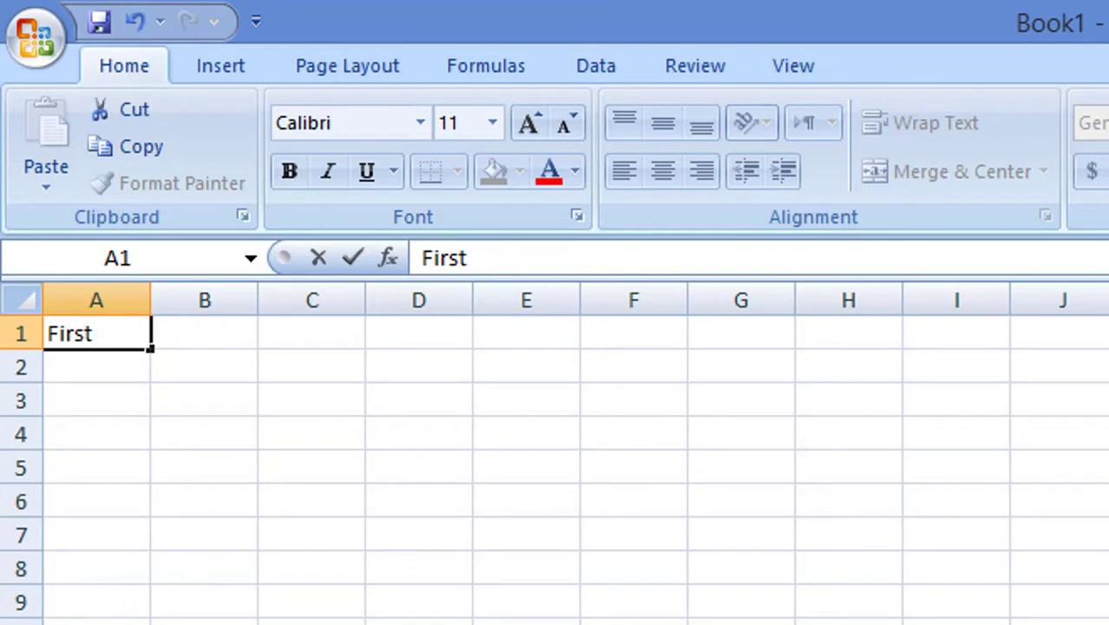
- Enter the headings First name, Last Name, Email and phone in A1:D1
text(name)
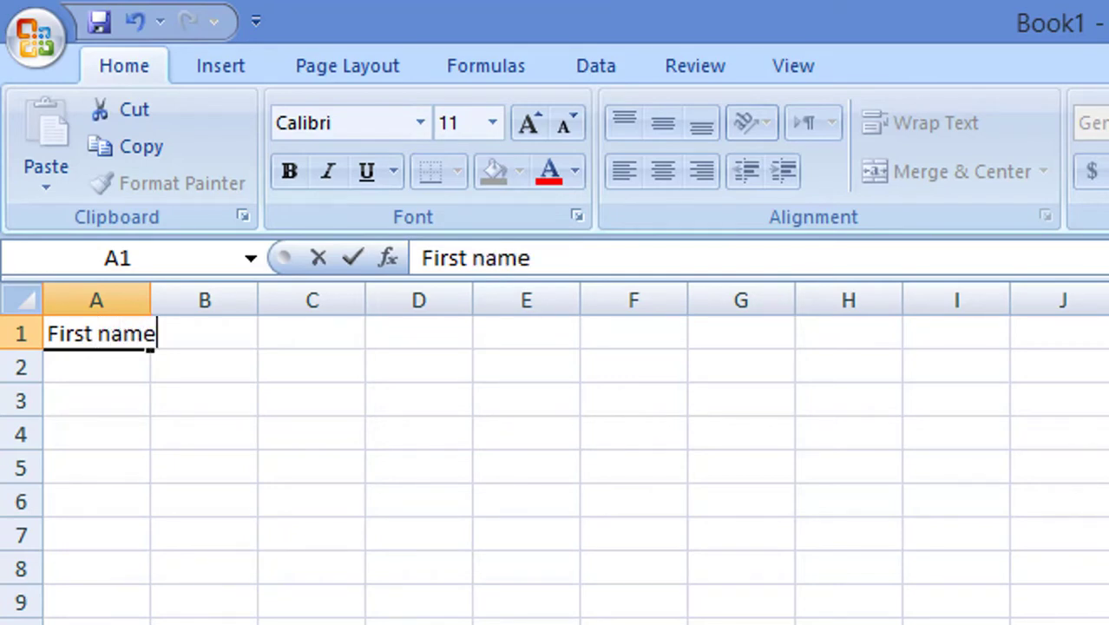
key(Tab)
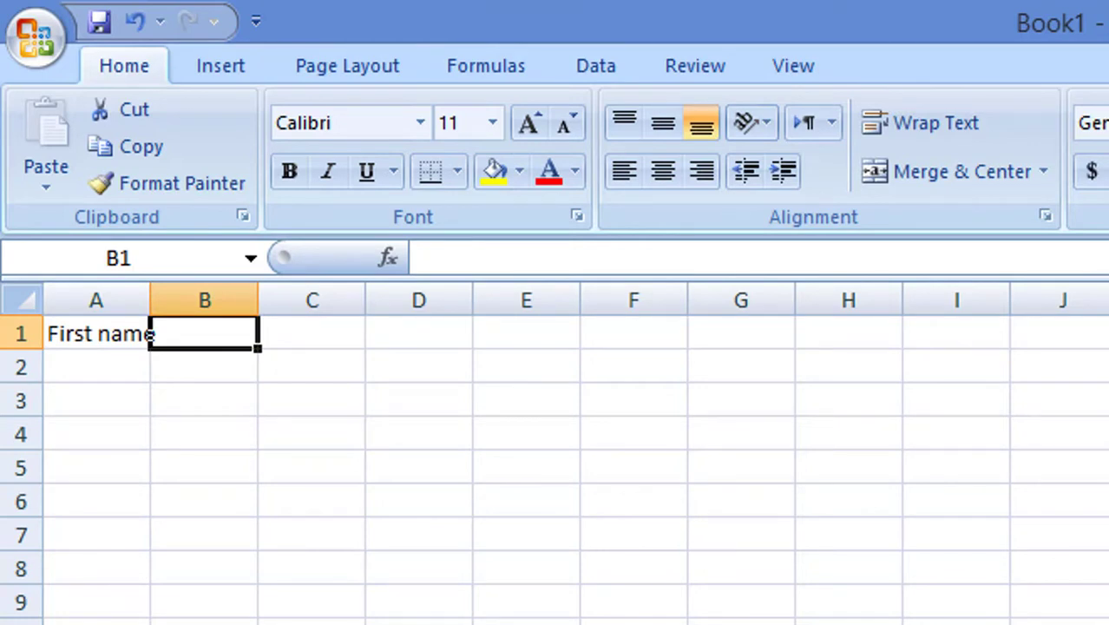
text(La)
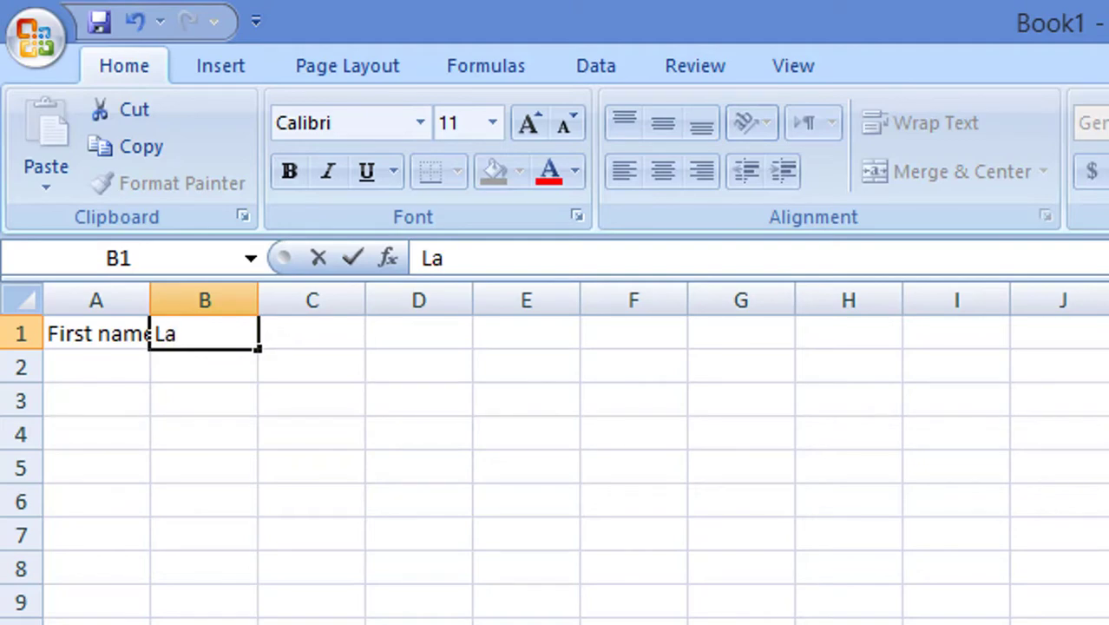
text(st Nam)
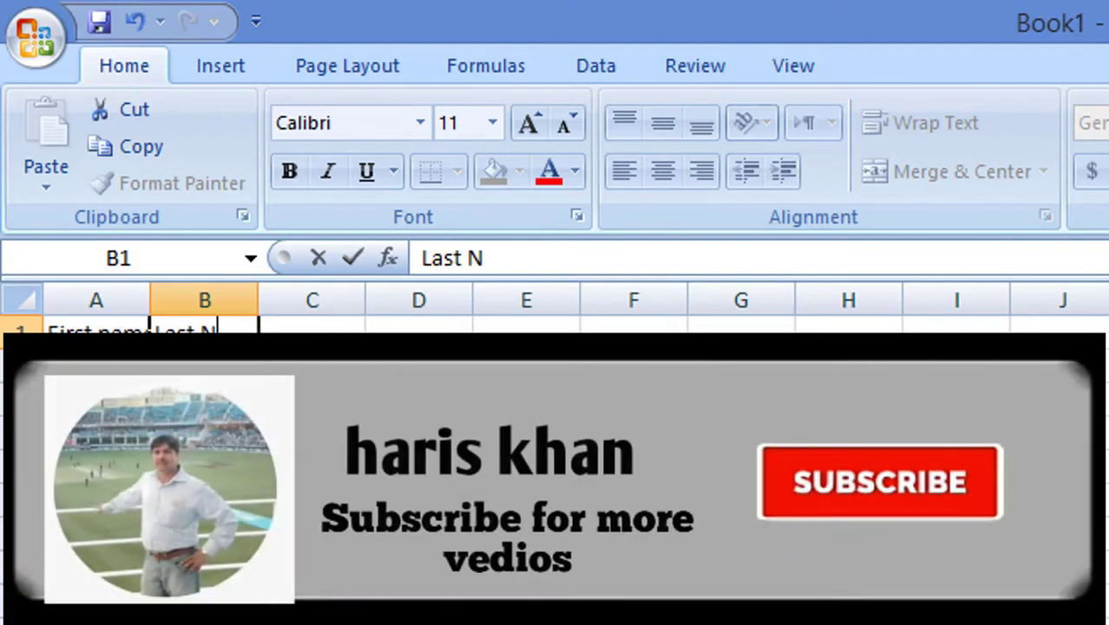
text(e)
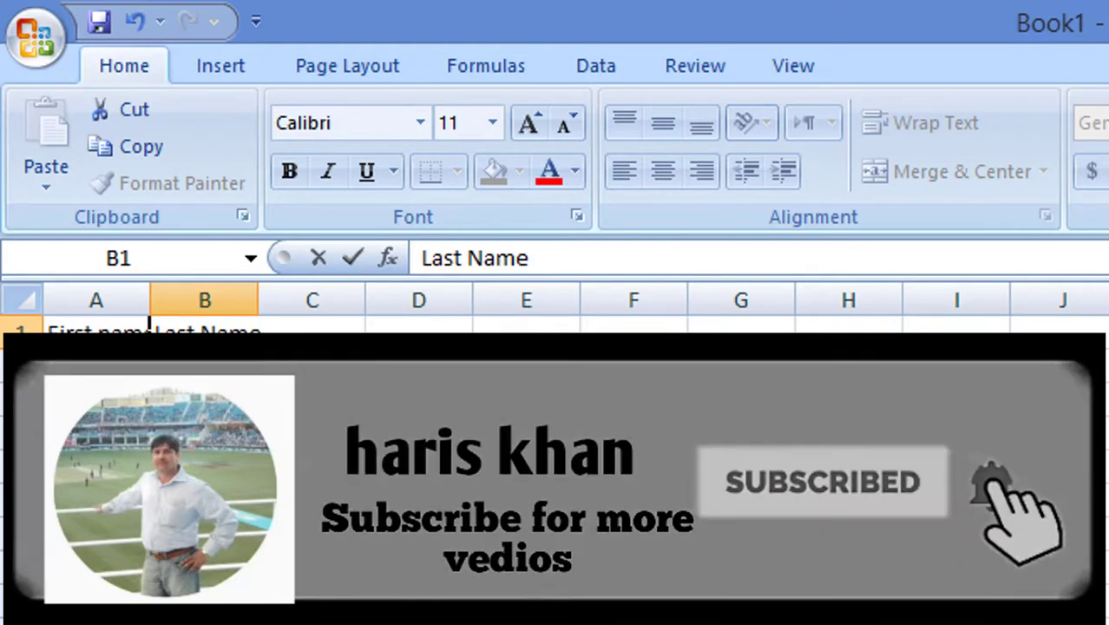
key(Tab)
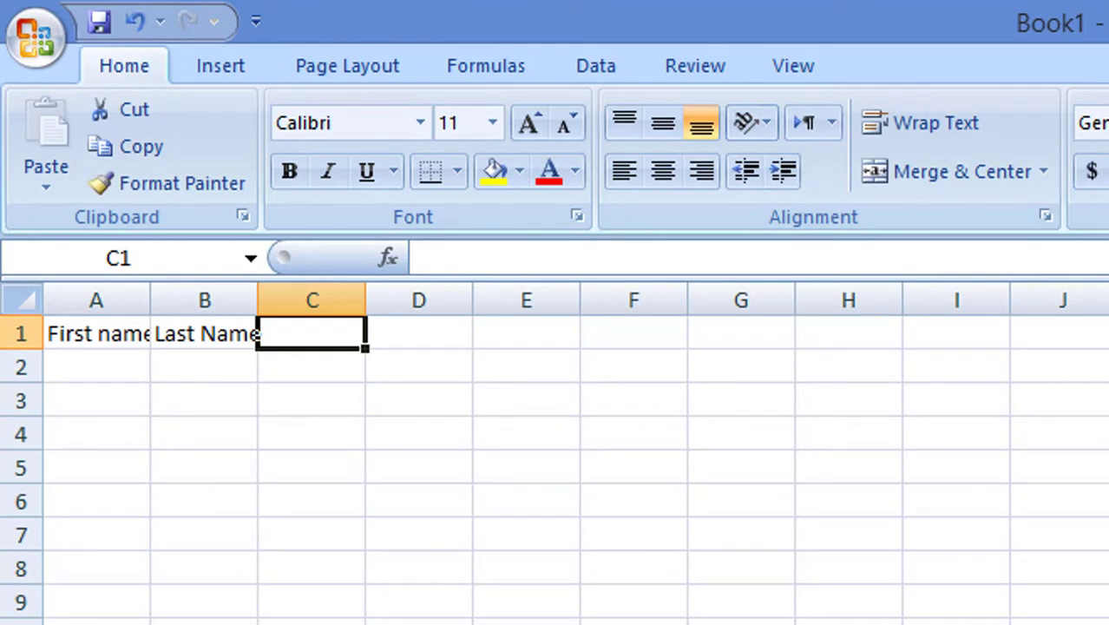
text(E)
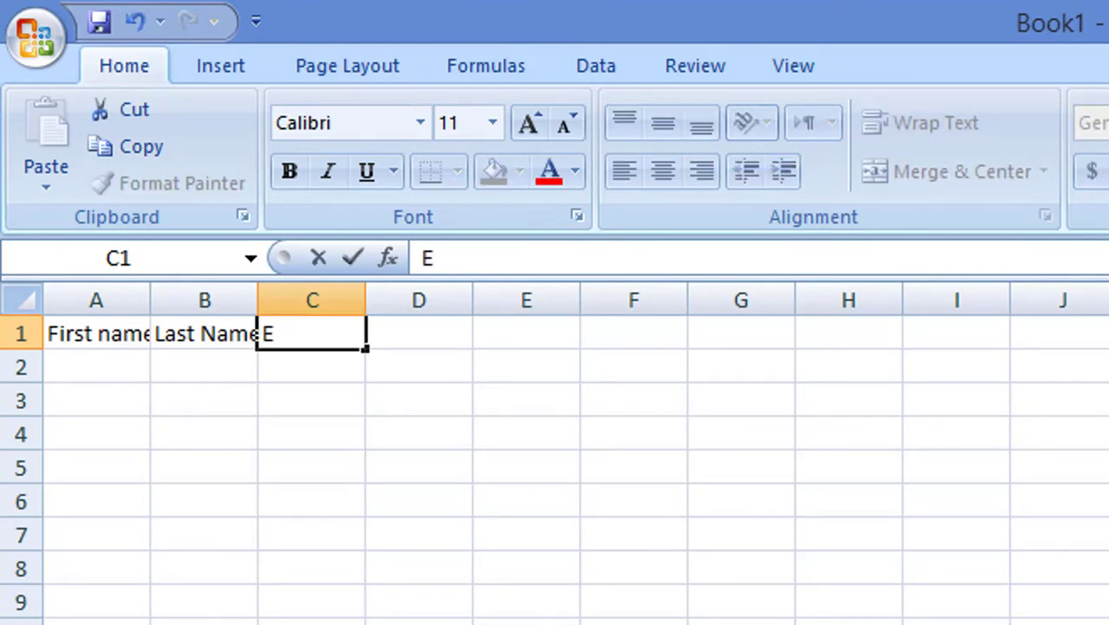
text(mail)
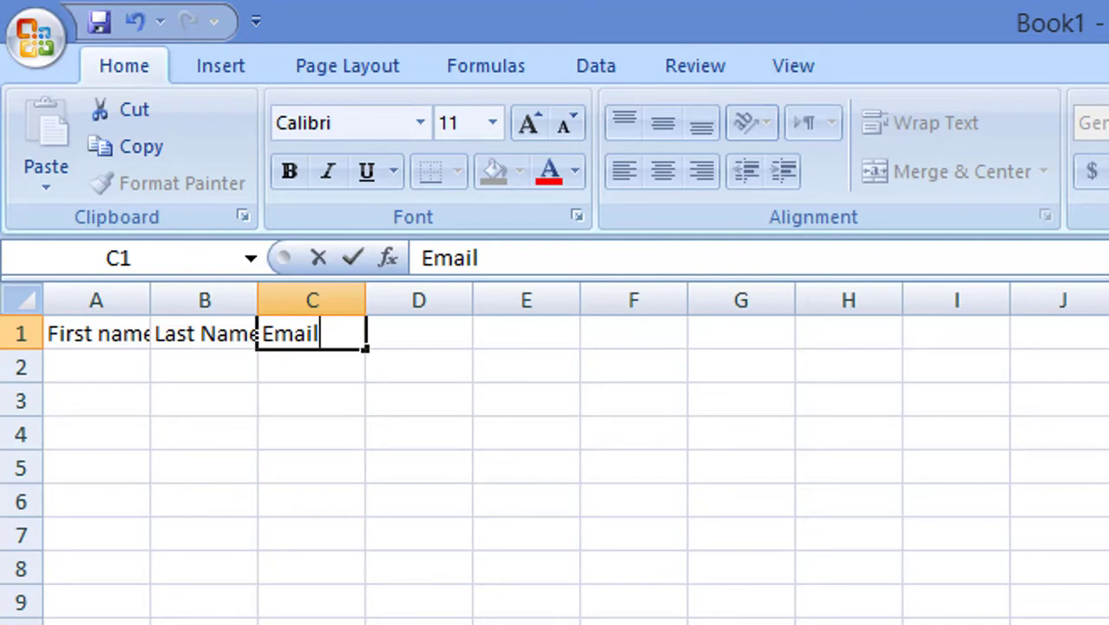
click(419, 334)
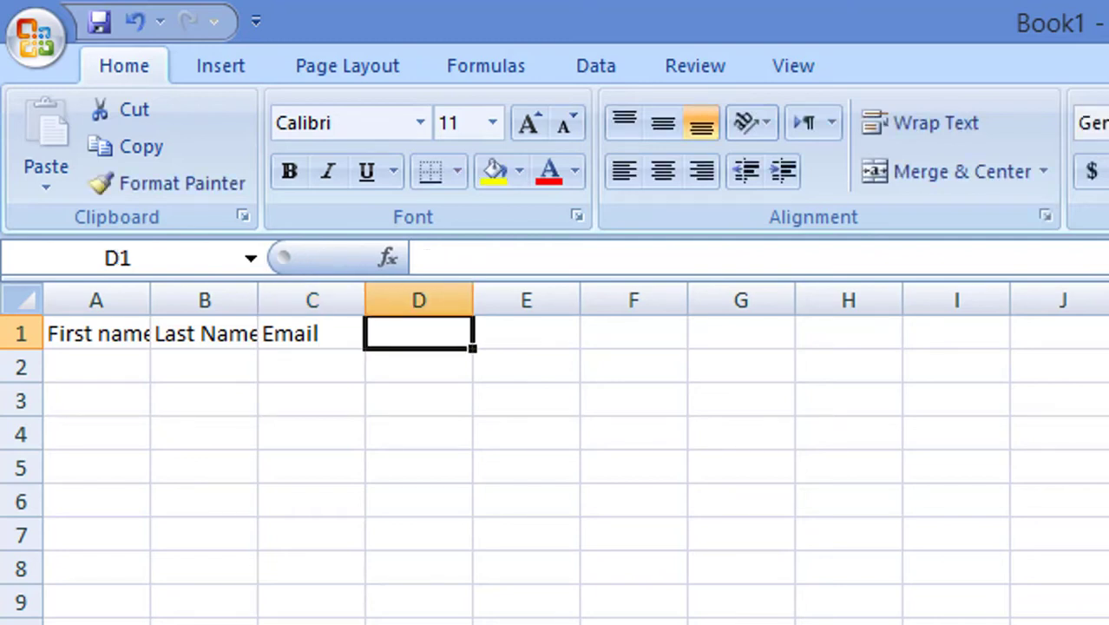
text(phone)
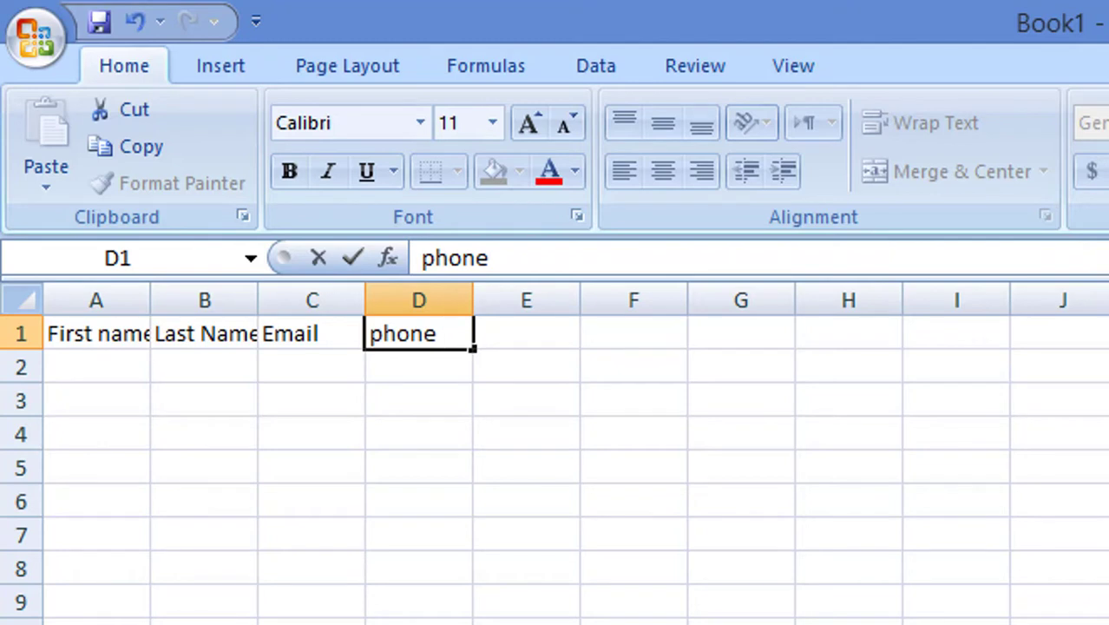
click(312, 333)
- Capitalise the D1 heading so it reads Phone
click(204, 333)
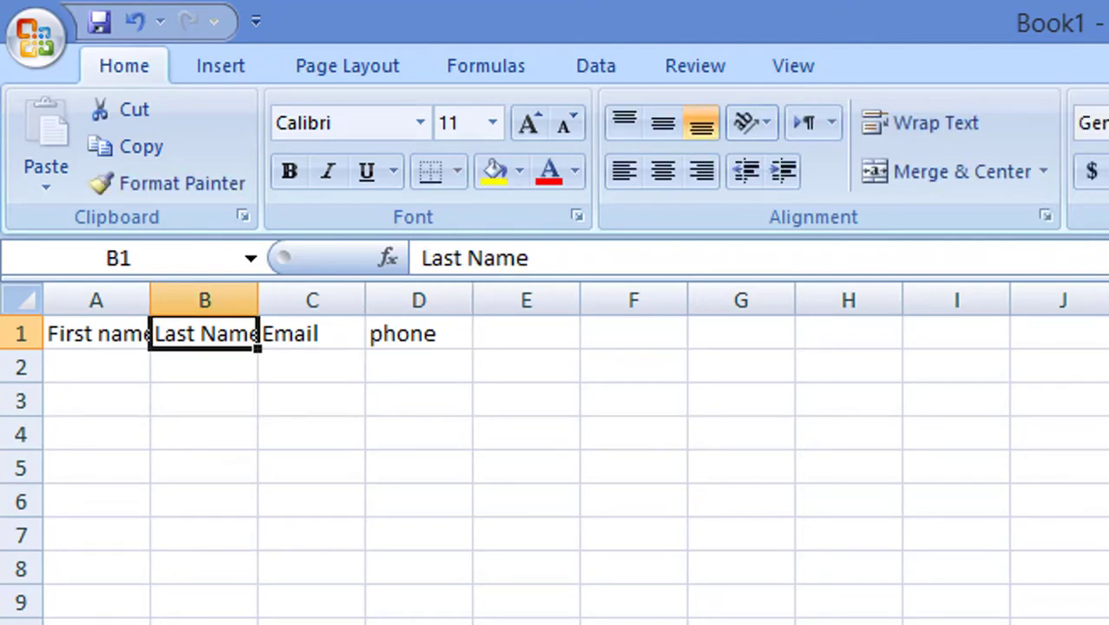
double_click(400, 331)
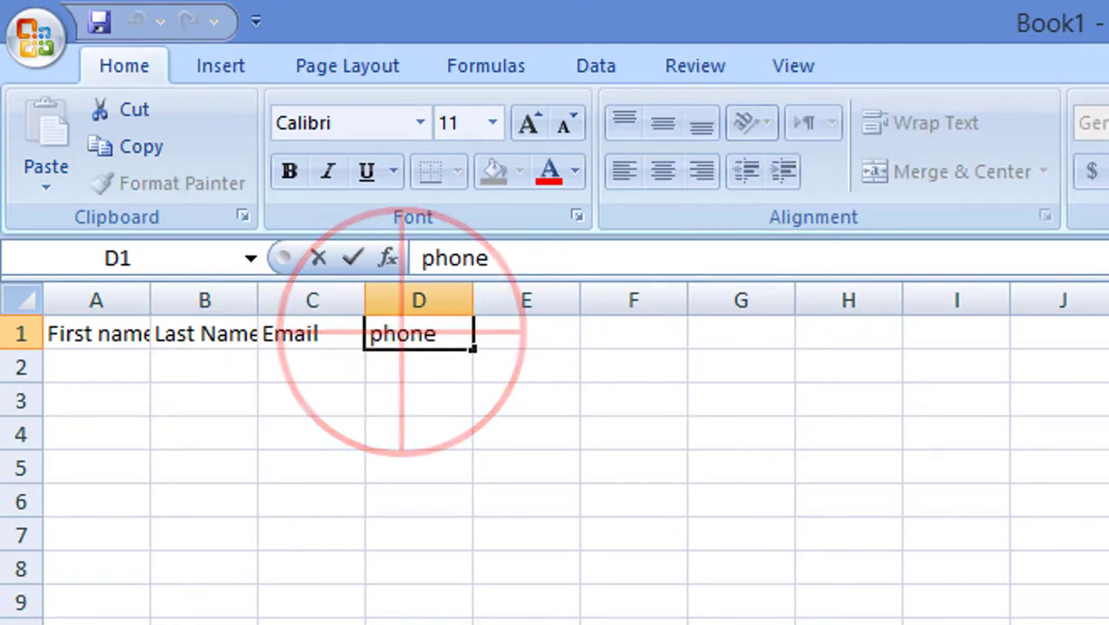
key(Left)
key(Left)
key(Delete)
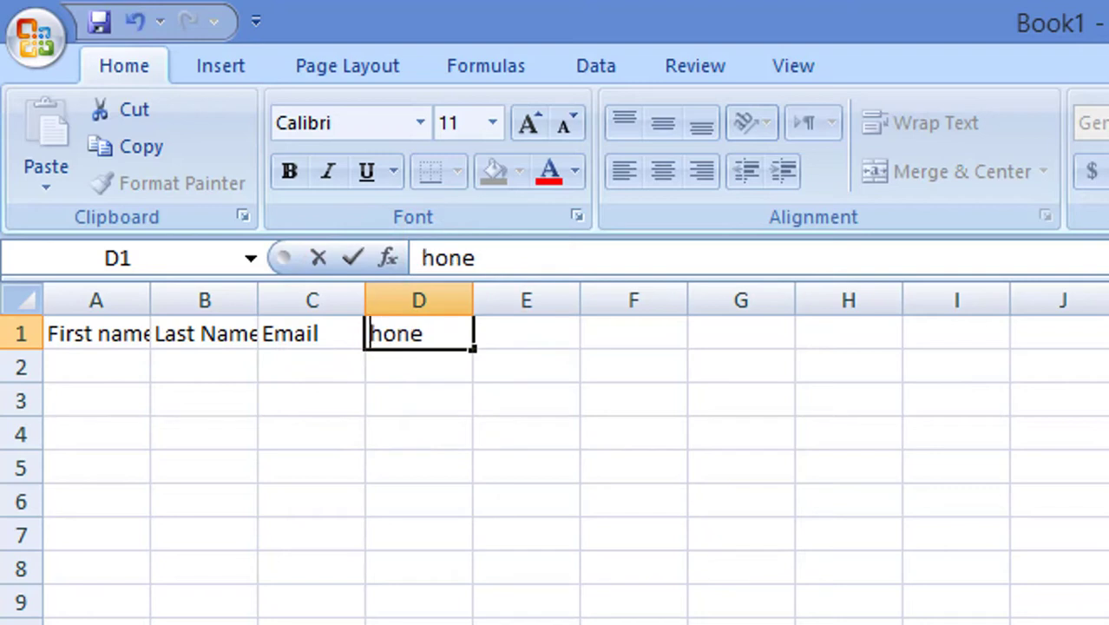
text(P)
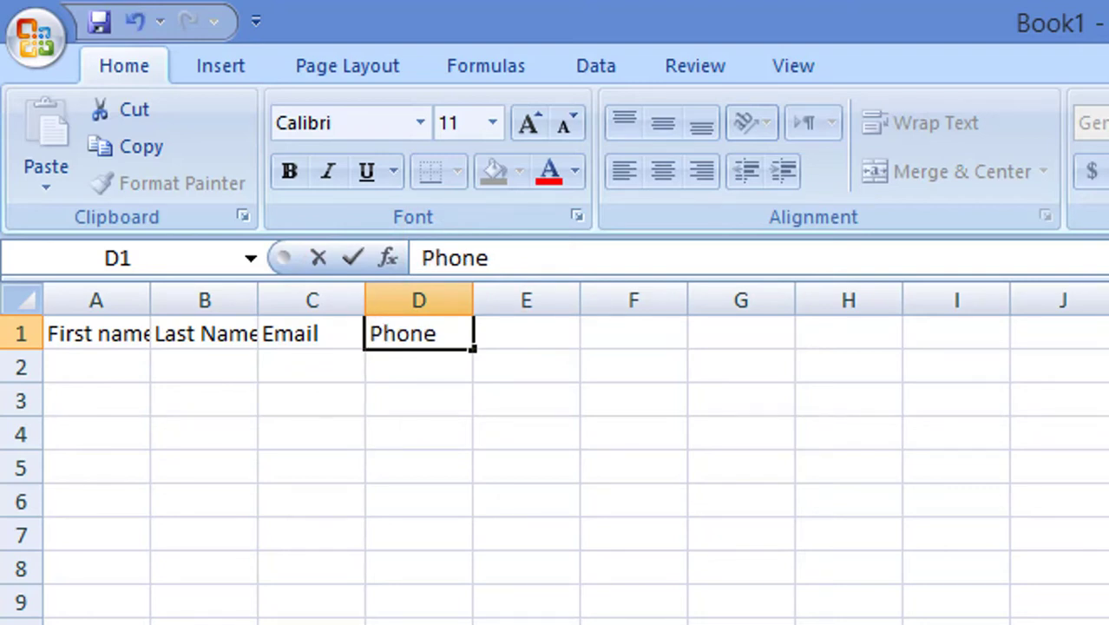
click(526, 333)
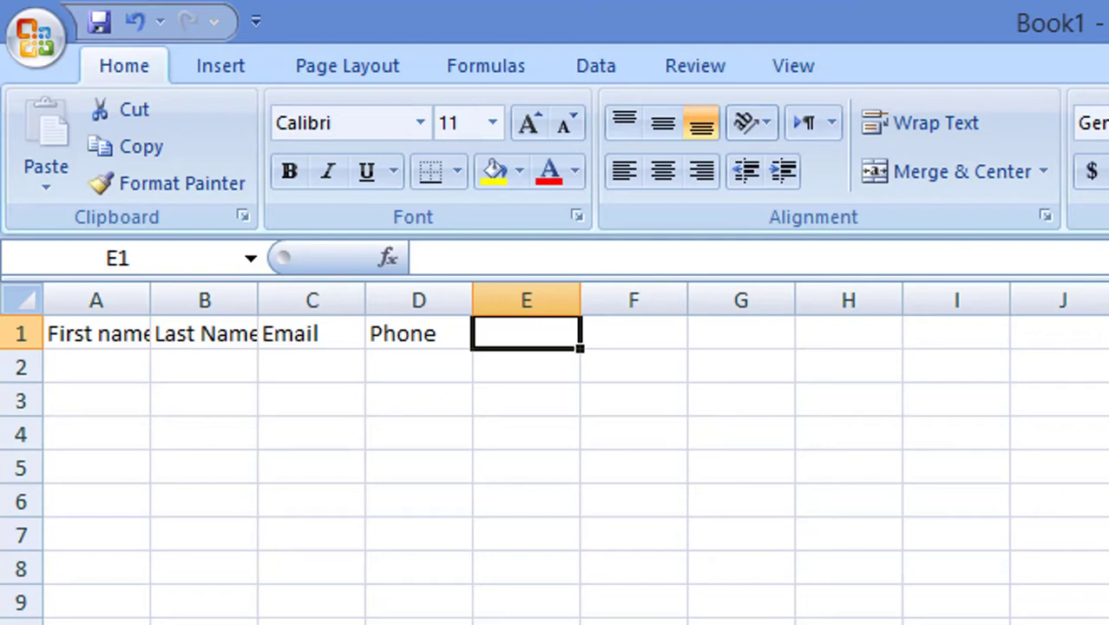
- Add the headings Companey, Designation and City in E1, F1 and G1
text(C)
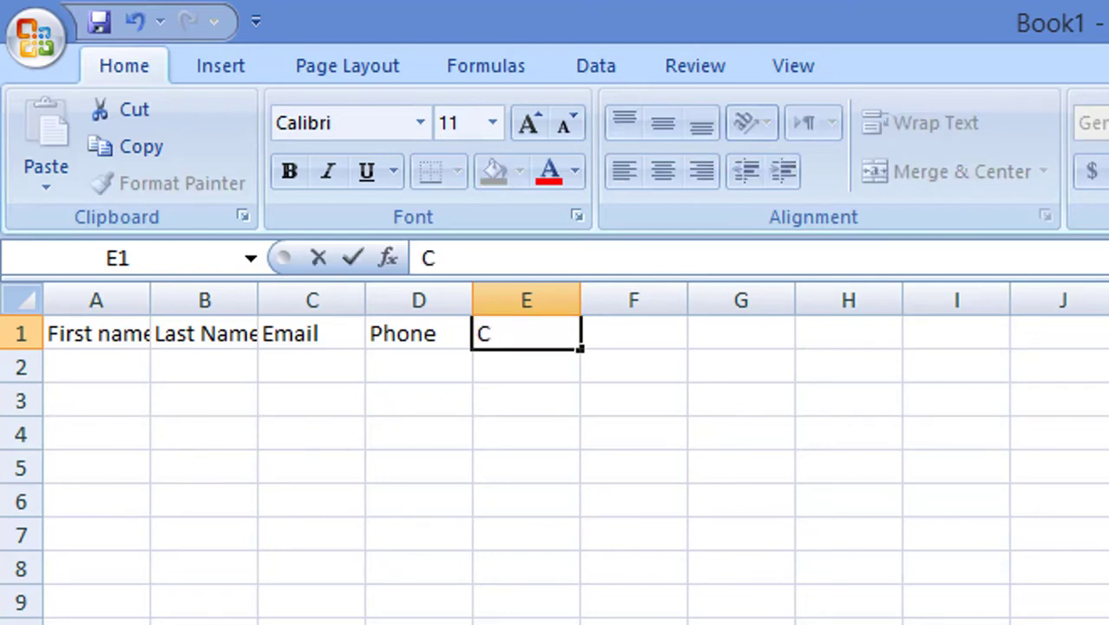
text(om)
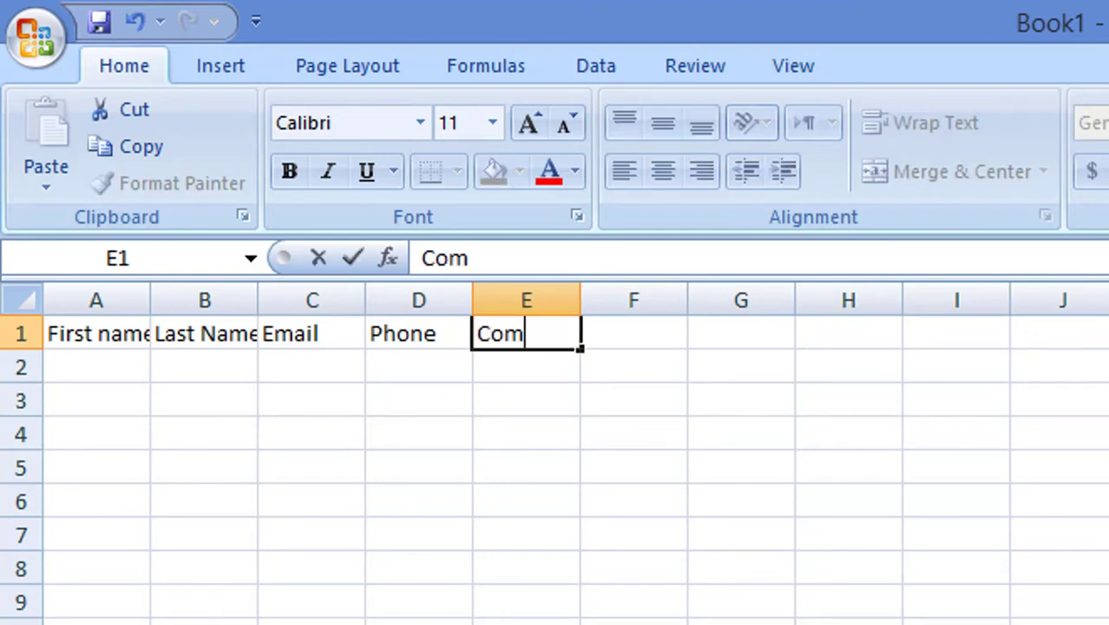
text(pa)
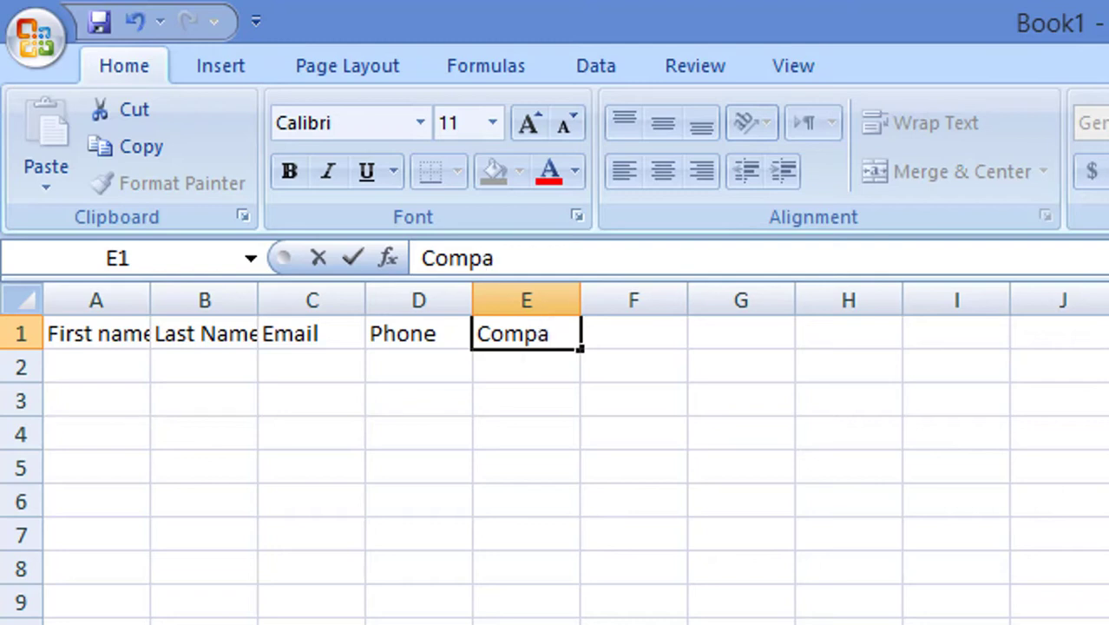
text(ney)
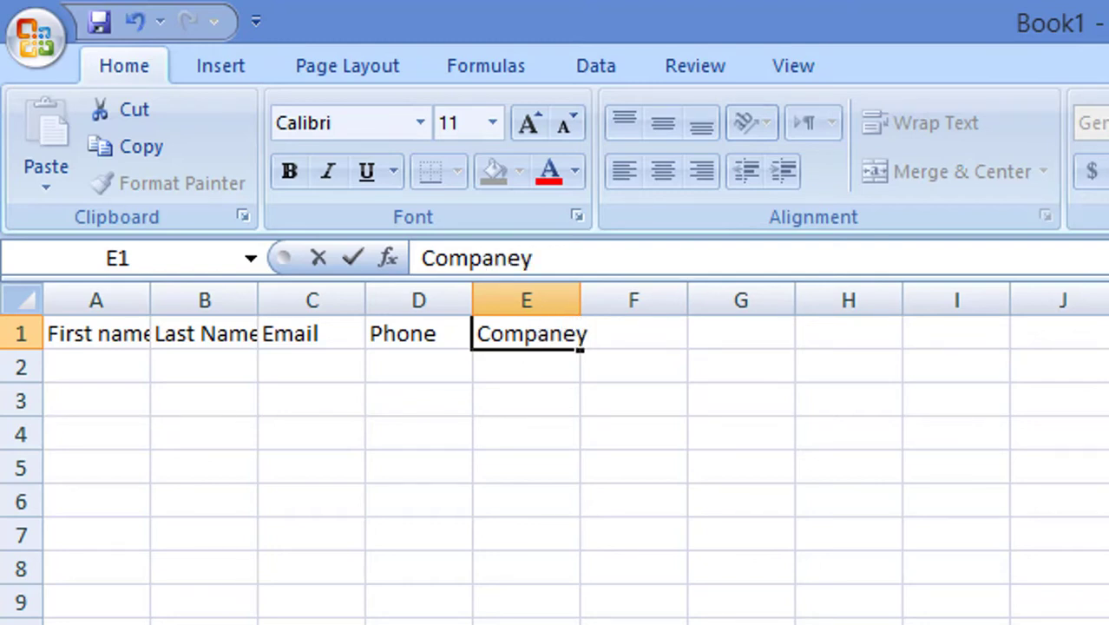
key(Tab)
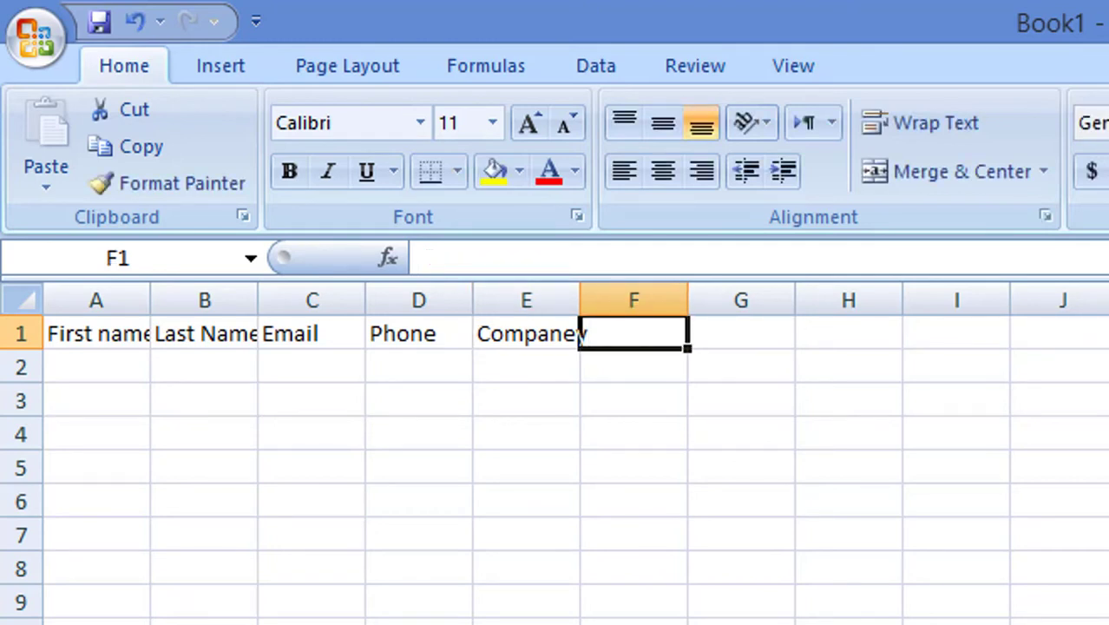
text(D)
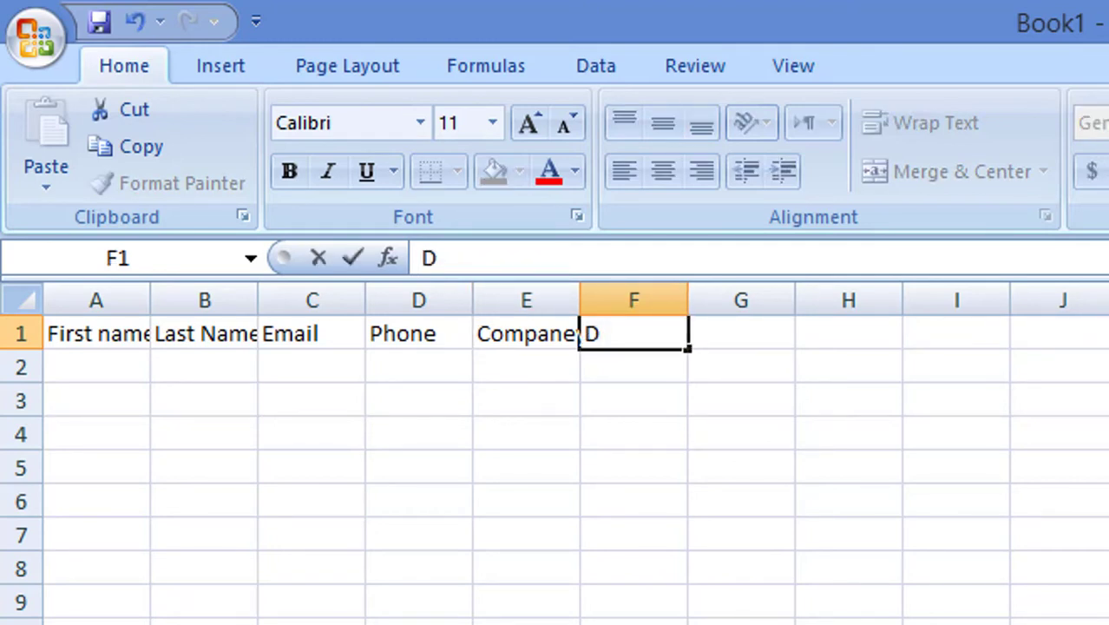
text(esi)
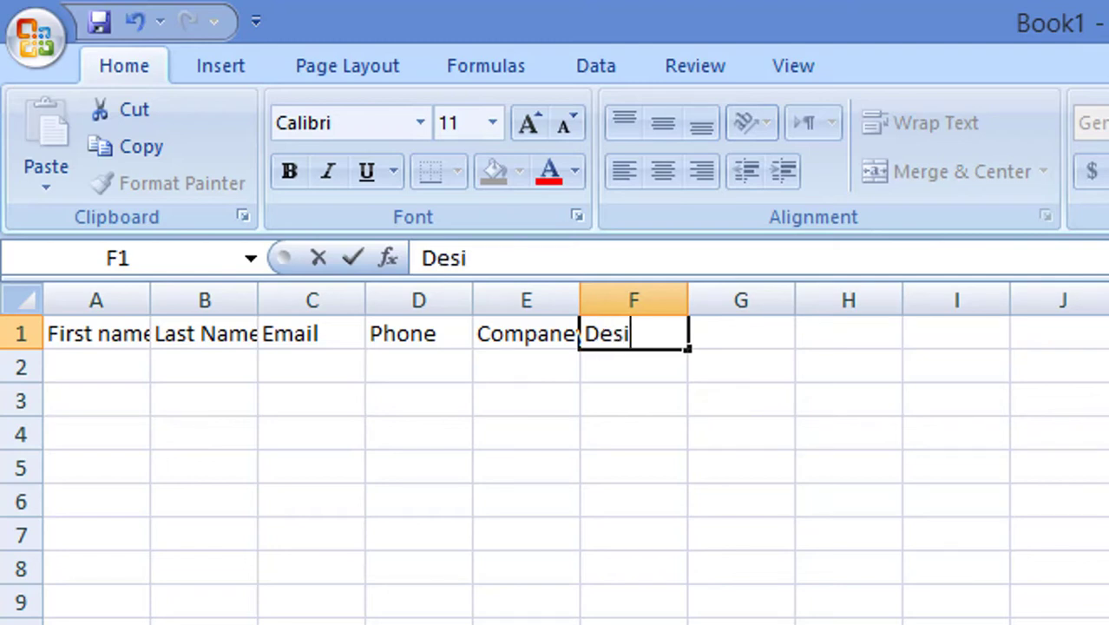
text(gn)
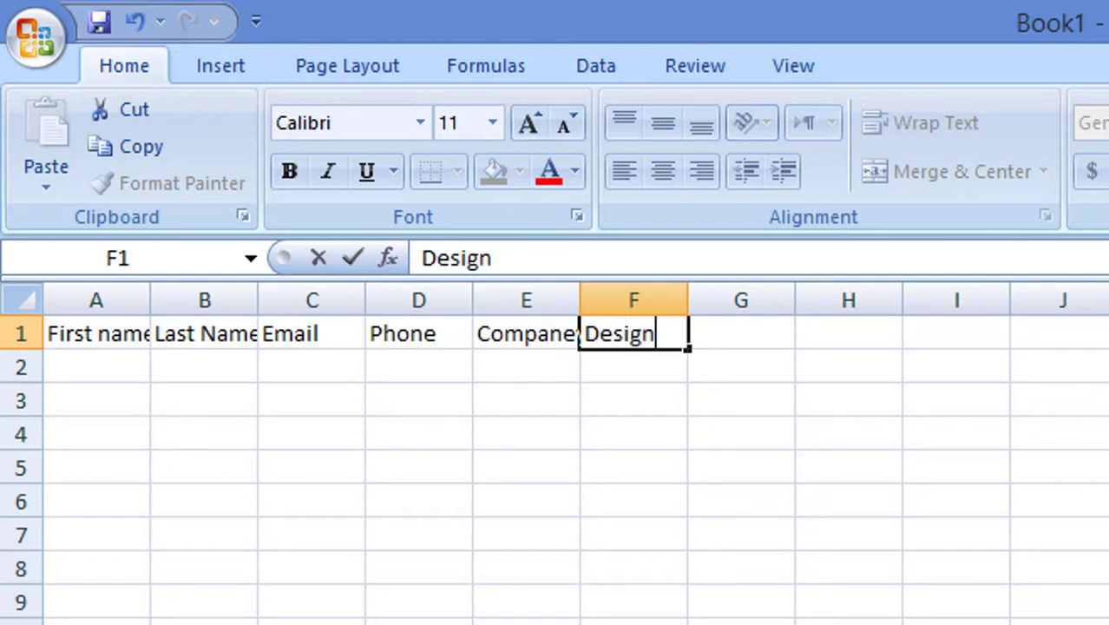
text(ation)
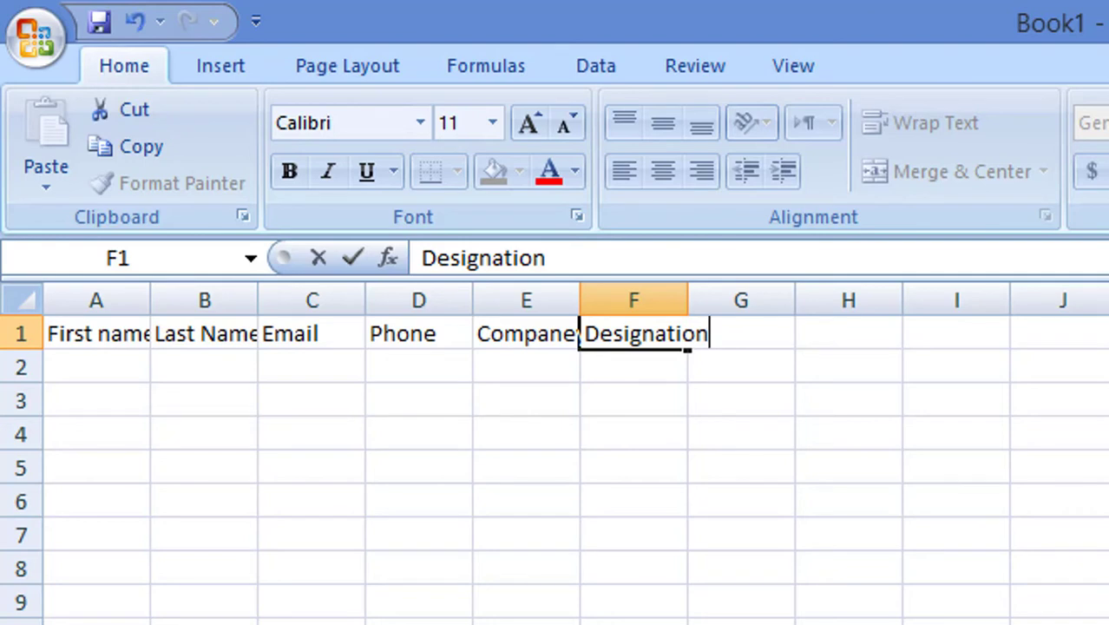
key(Tab)
text(Ci)
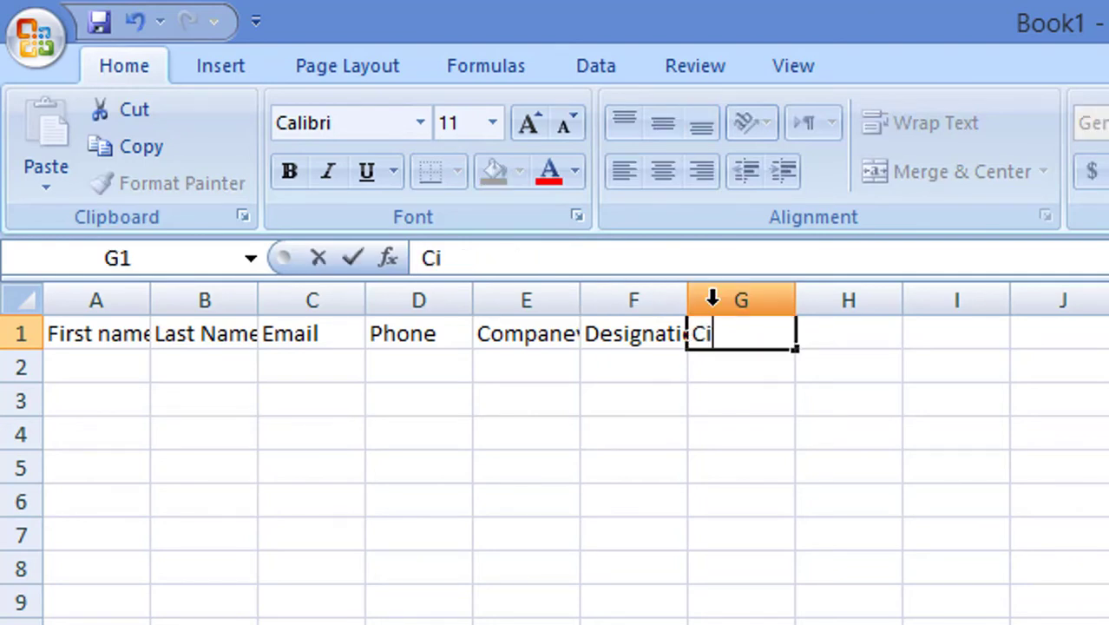
text(ty)
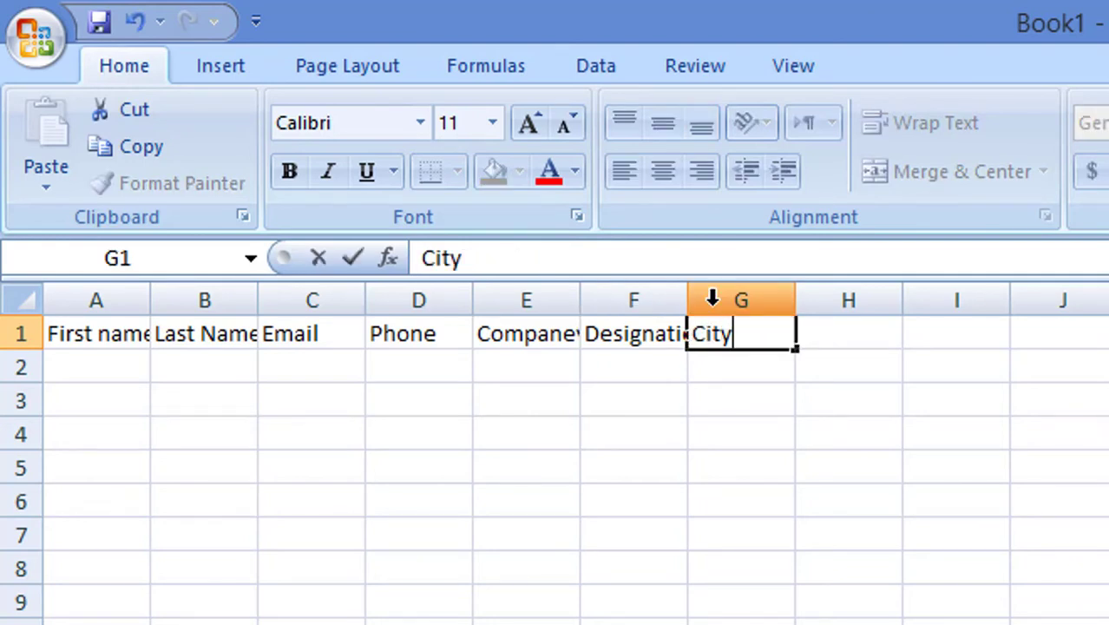
key(Return)
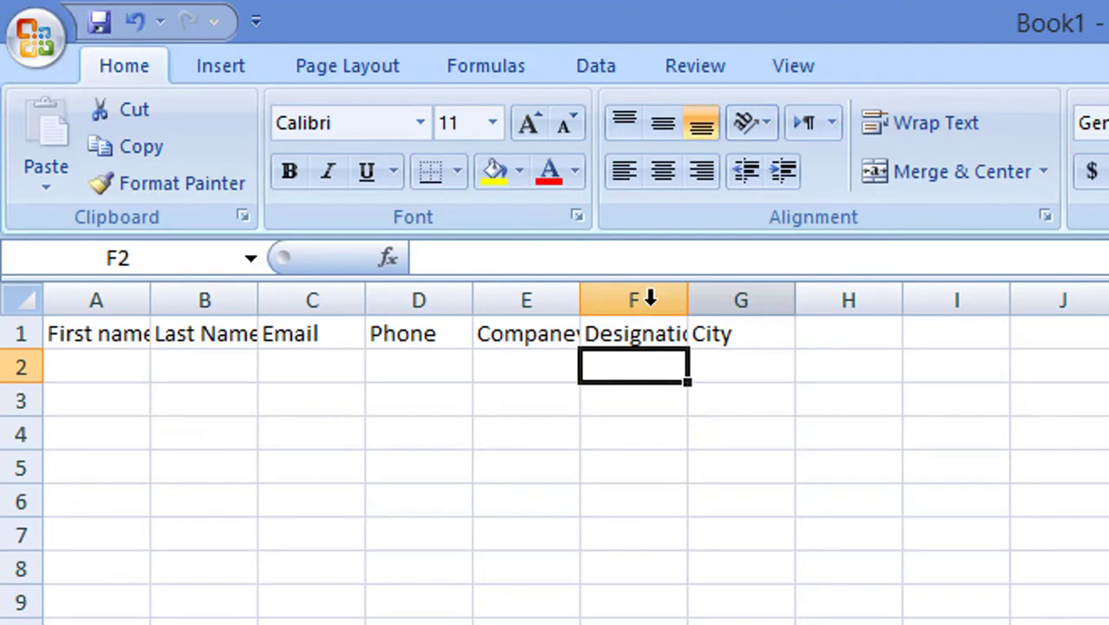
- Select the whole sheet and widen all columns so every heading from First name to City fits
click(60, 335)
drag(164, 337, 711, 339)
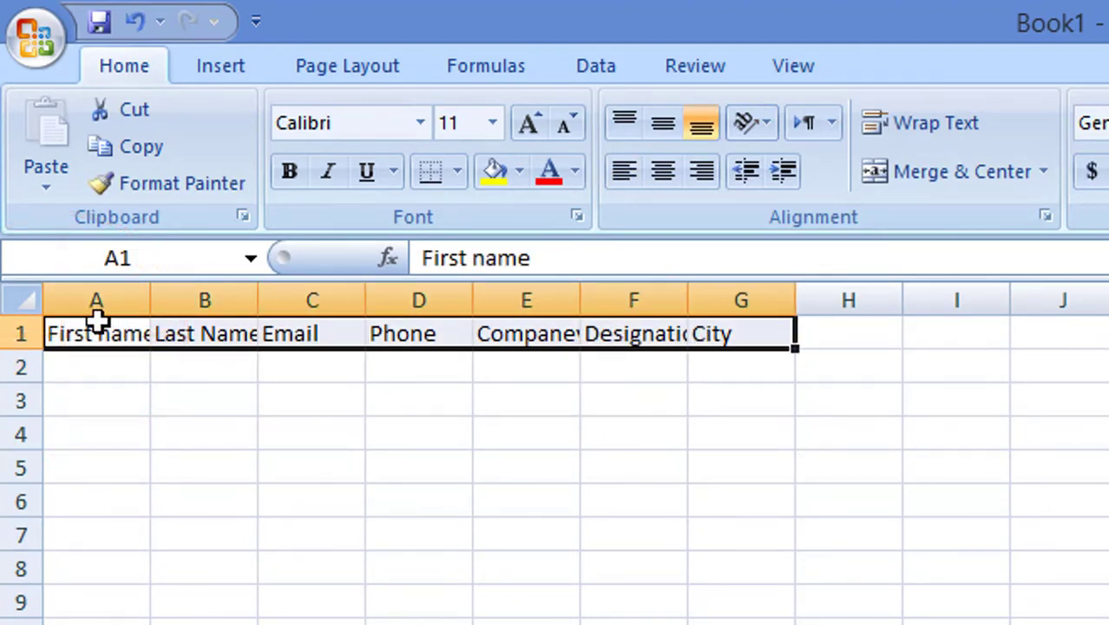
click(26, 301)
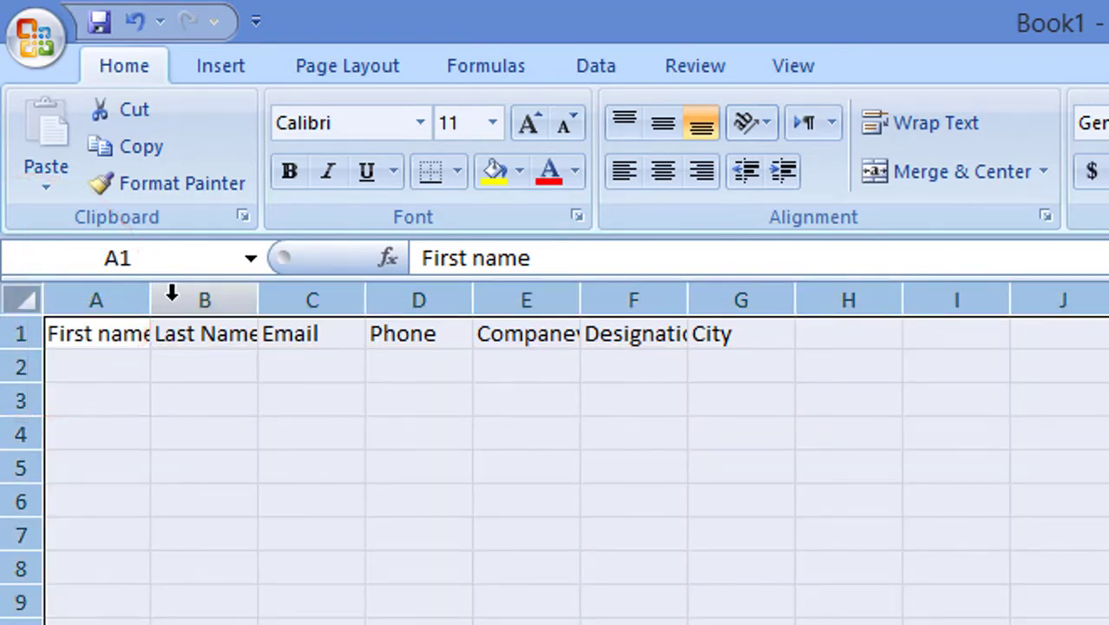
drag(149, 302, 168, 301)
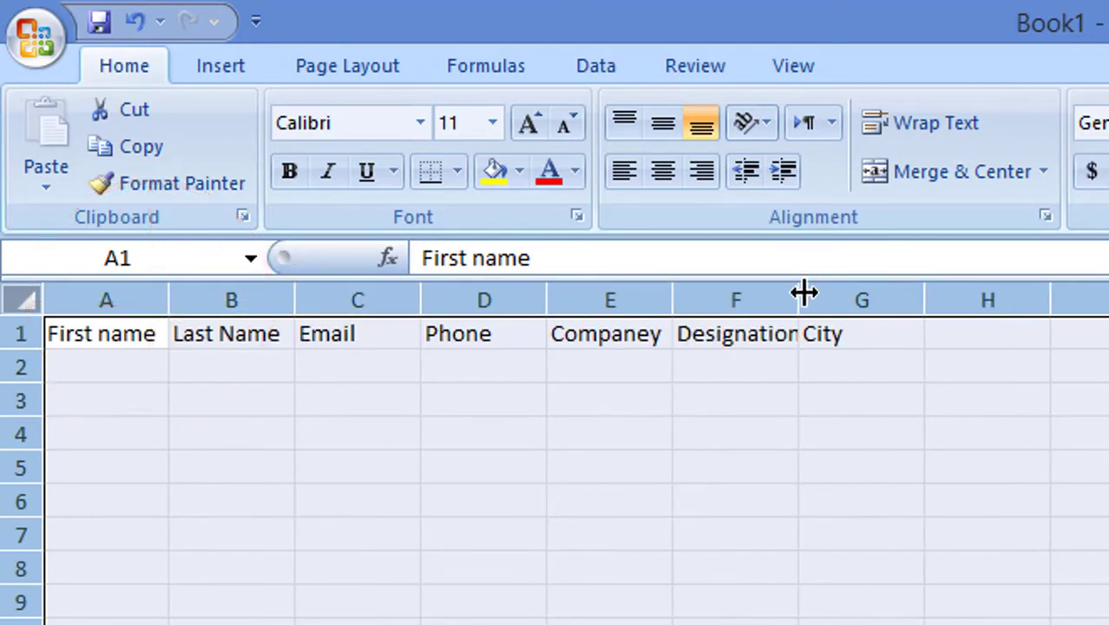
drag(799, 295, 832, 298)
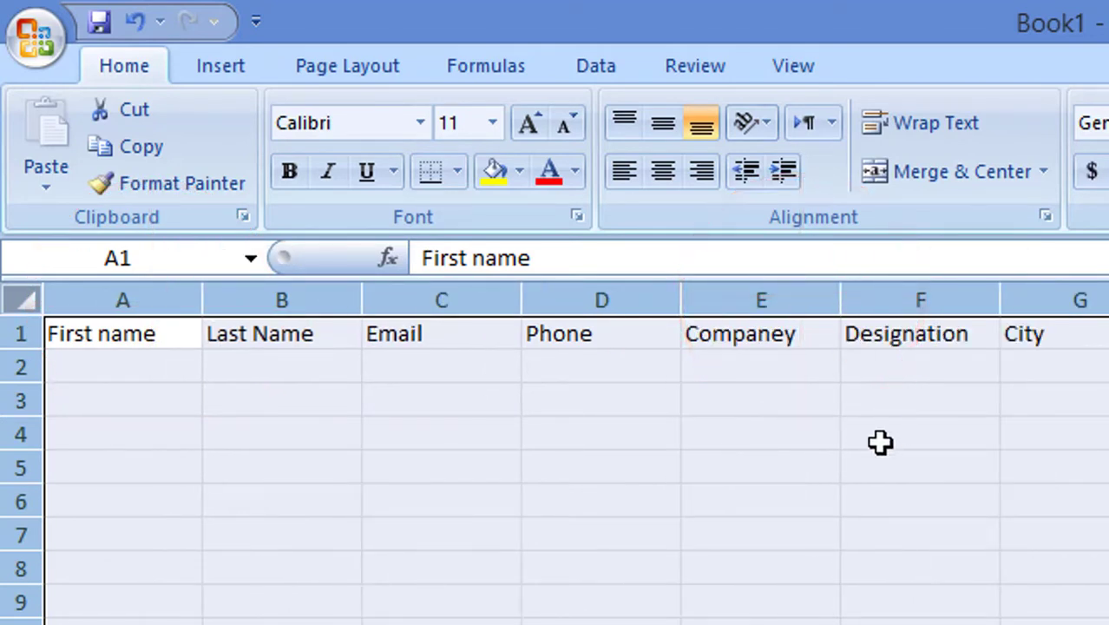
click(758, 535)
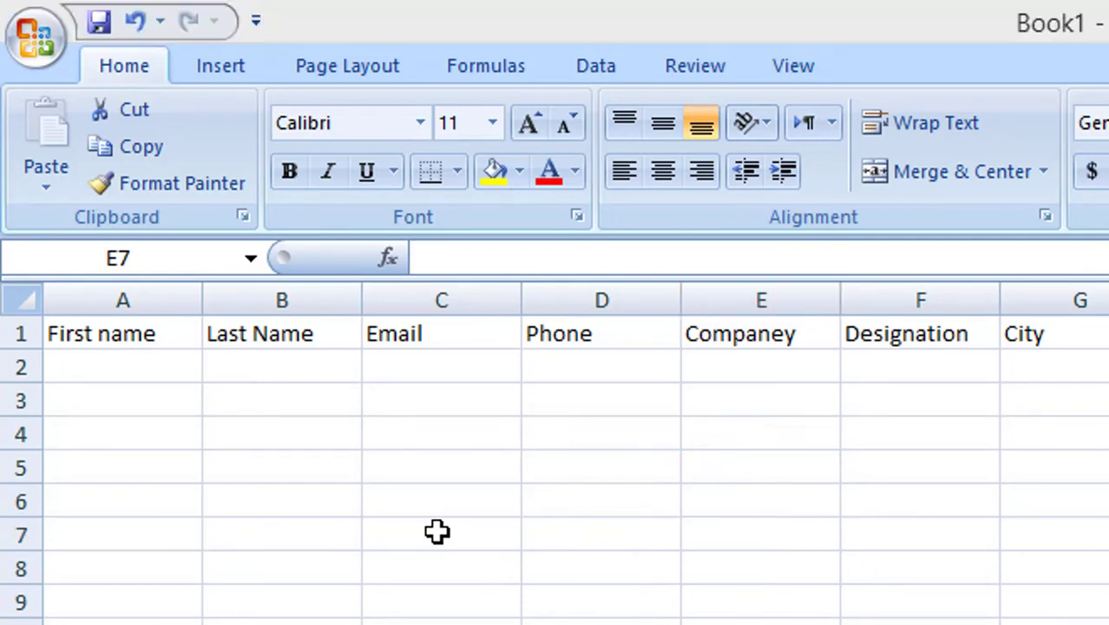
- Turn A1:G1 into a table with 'My table has headers' ticked
click(219, 66)
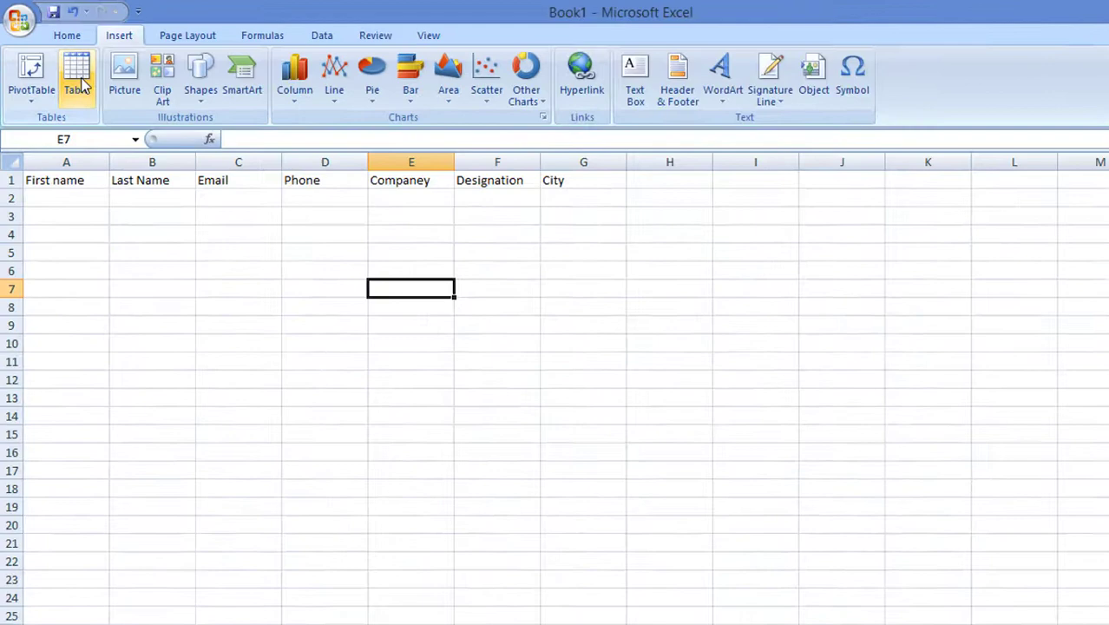
click(78, 79)
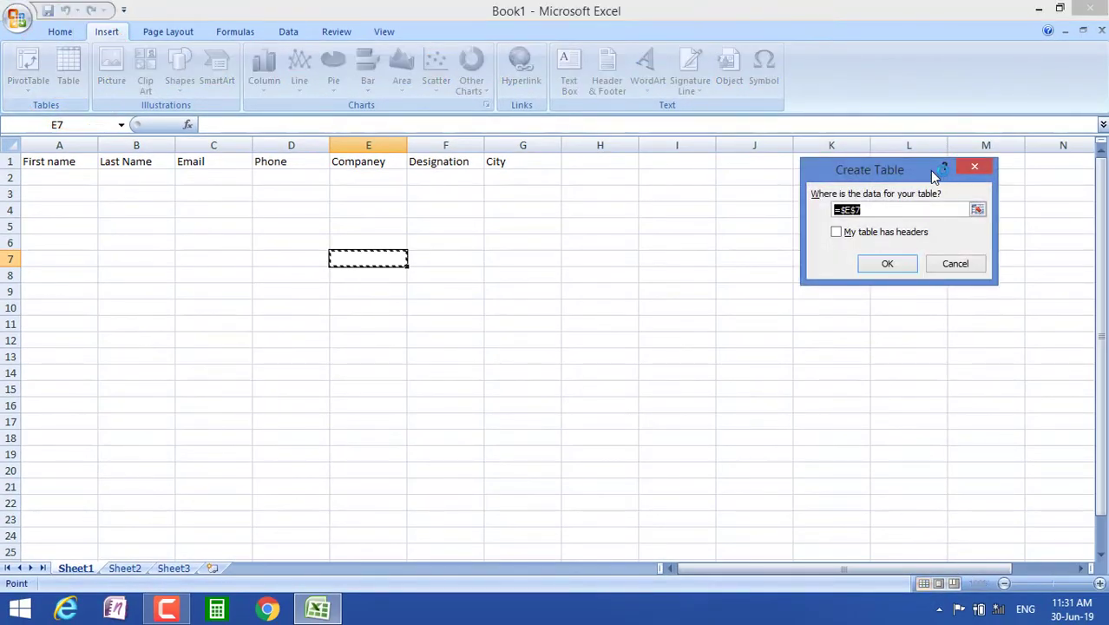
click(974, 166)
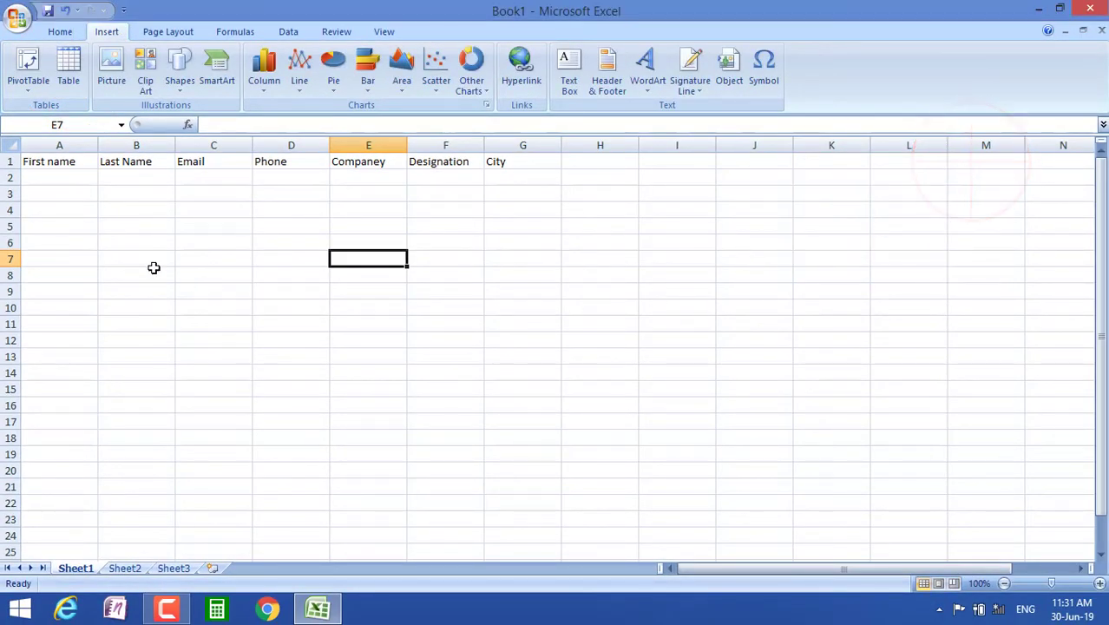
drag(49, 165, 500, 163)
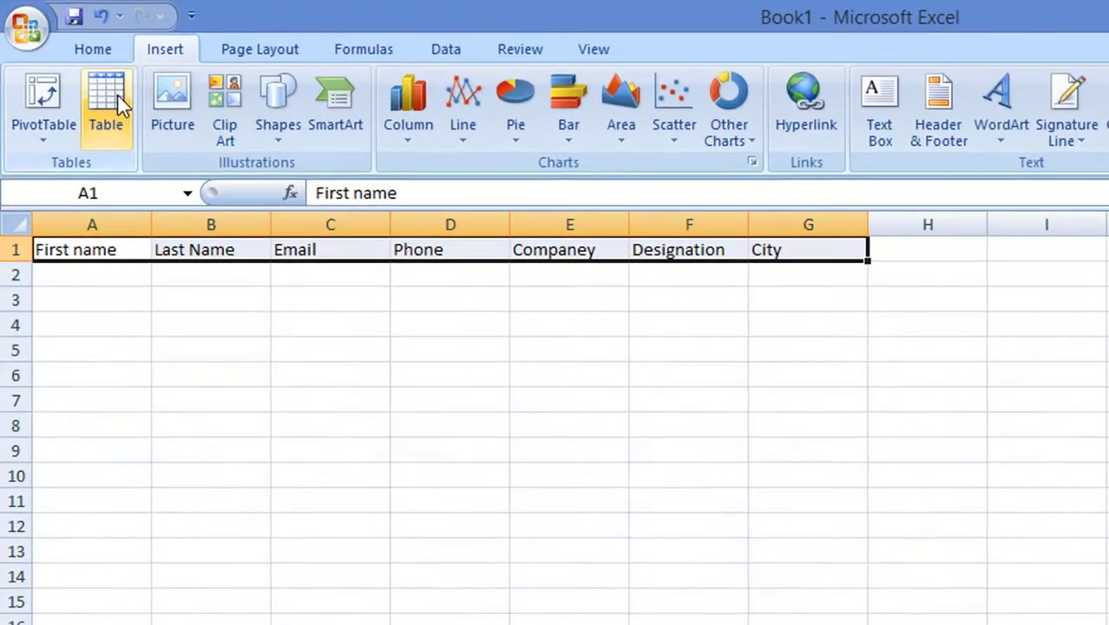
click(67, 70)
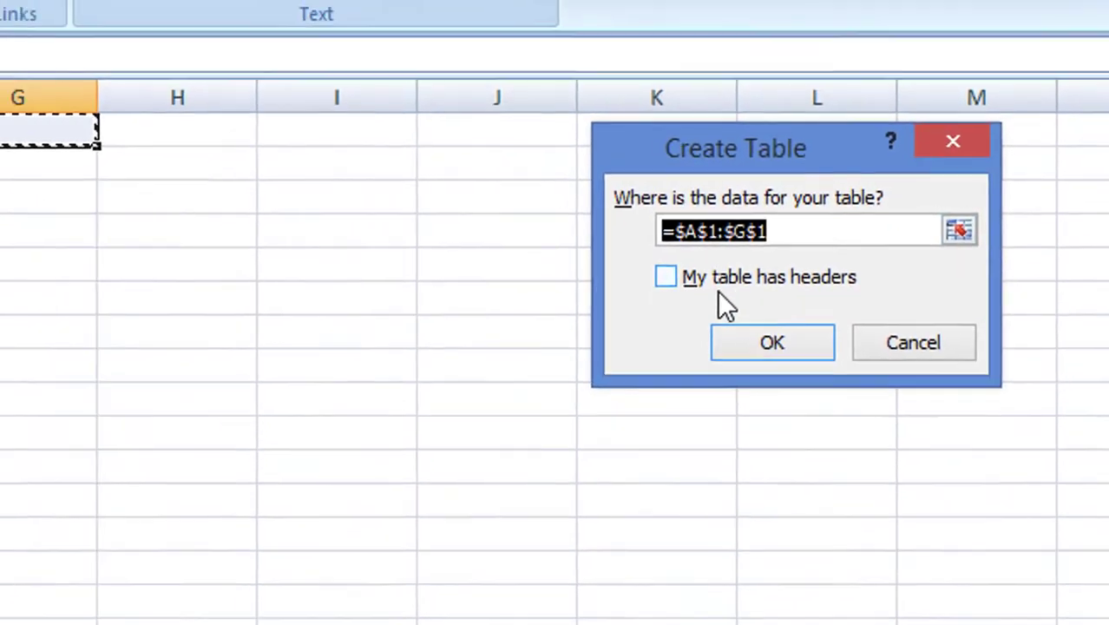
click(668, 296)
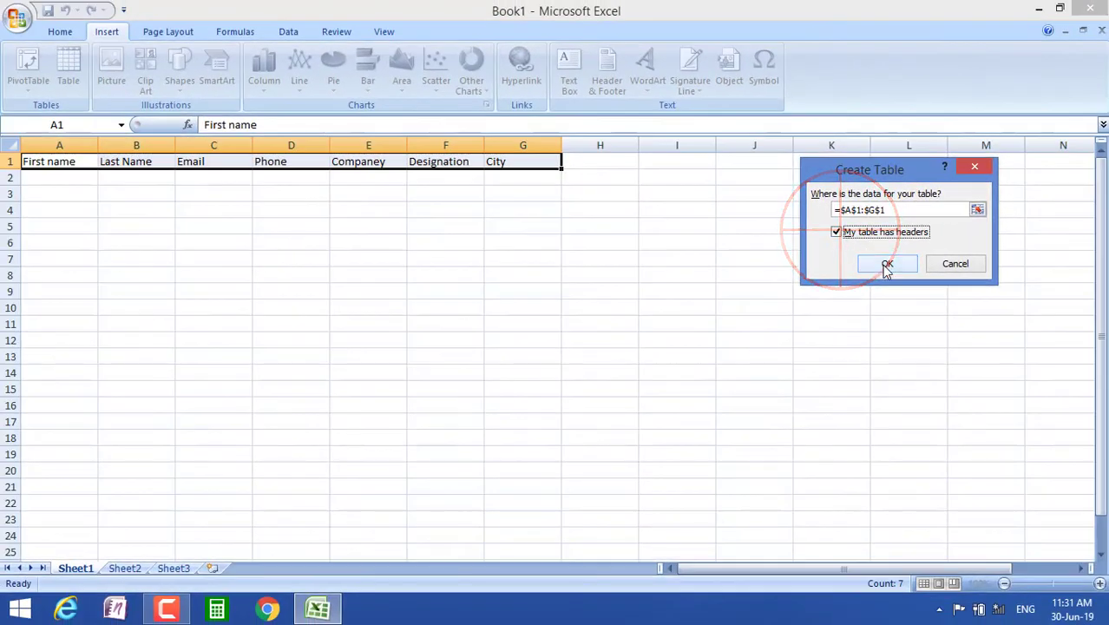
click(887, 264)
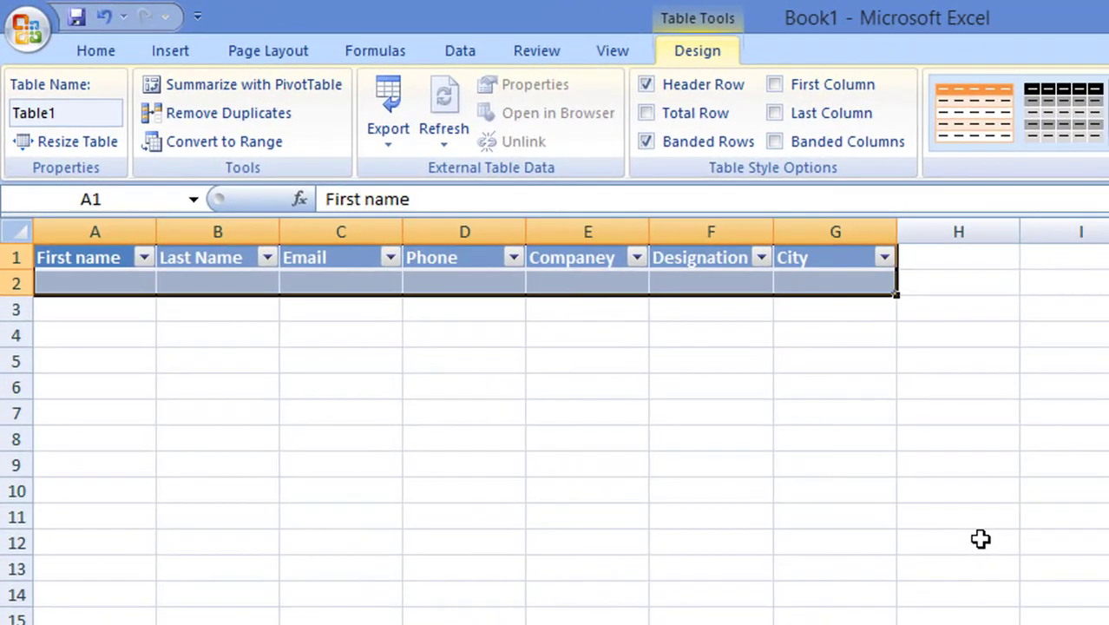
click(614, 338)
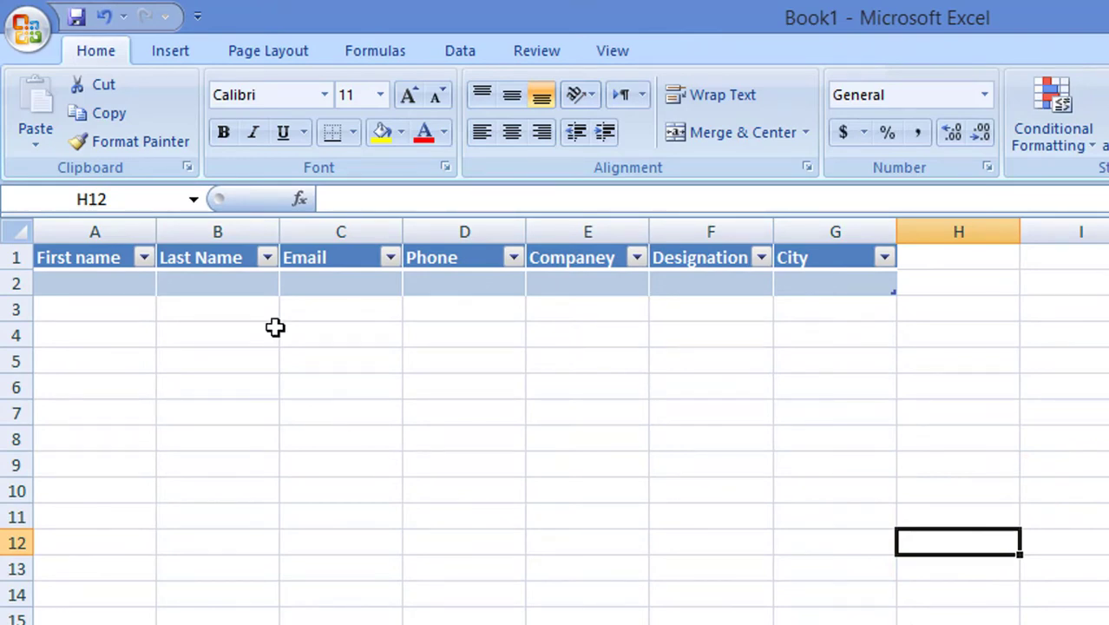
- Open Excel Options from the Office button menu
click(579, 409)
click(84, 255)
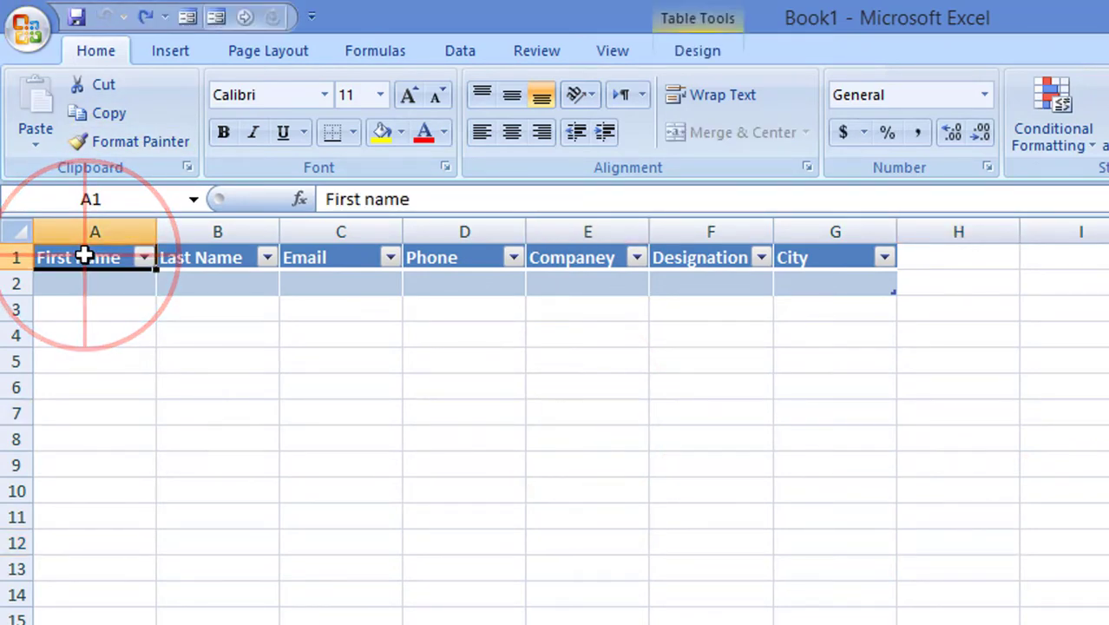
click(35, 40)
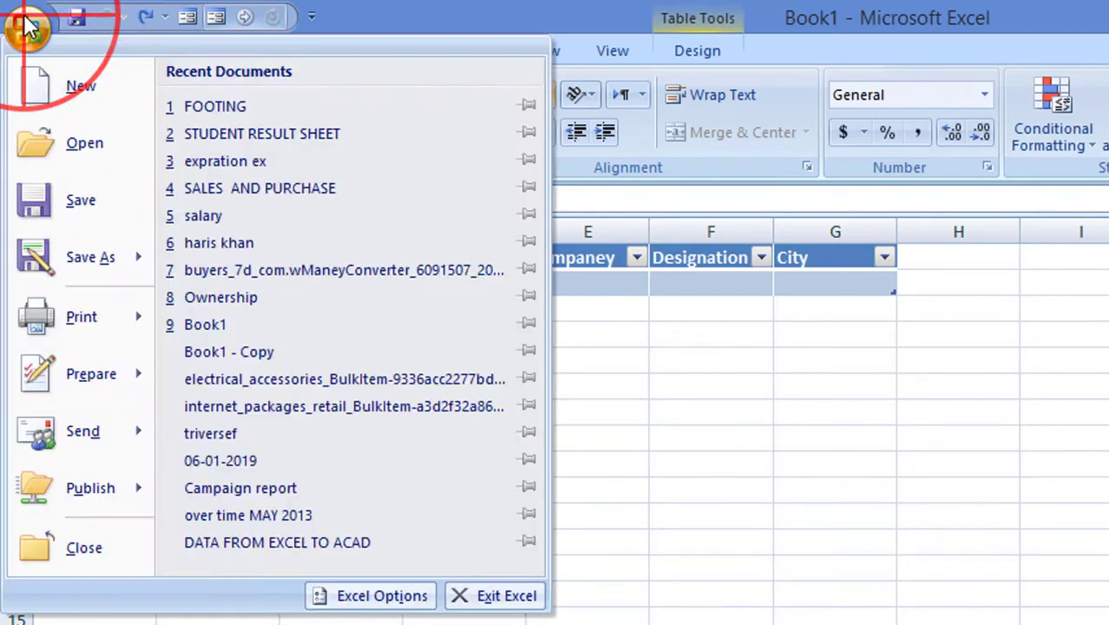
click(388, 596)
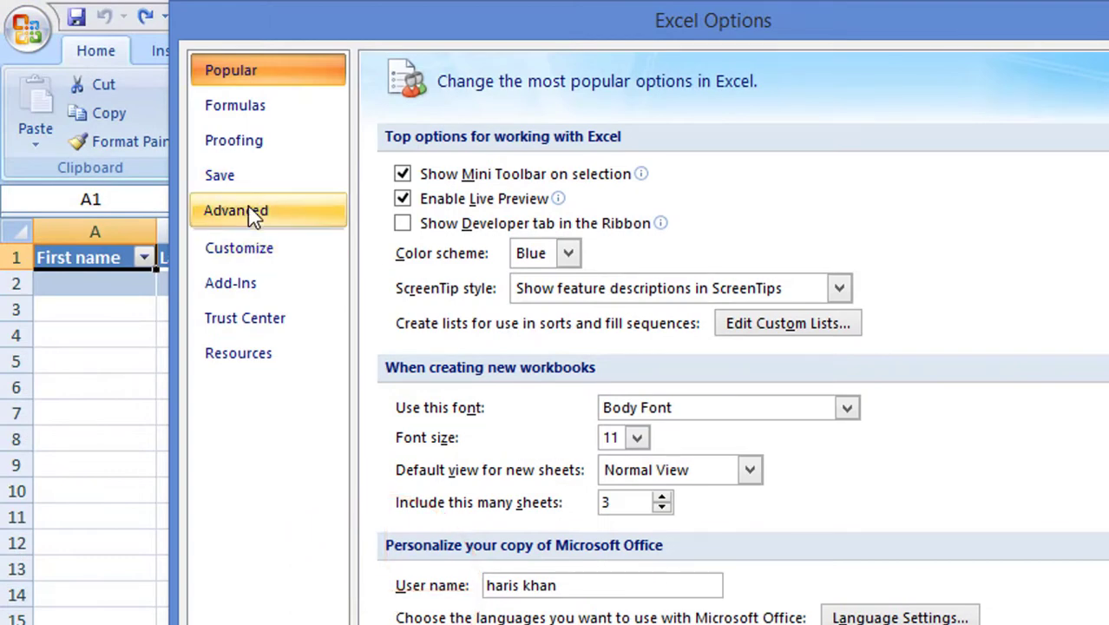
- Under Customize, choose Commands Not in the Ribbon and add Form... to the Quick Access Toolbar
click(277, 247)
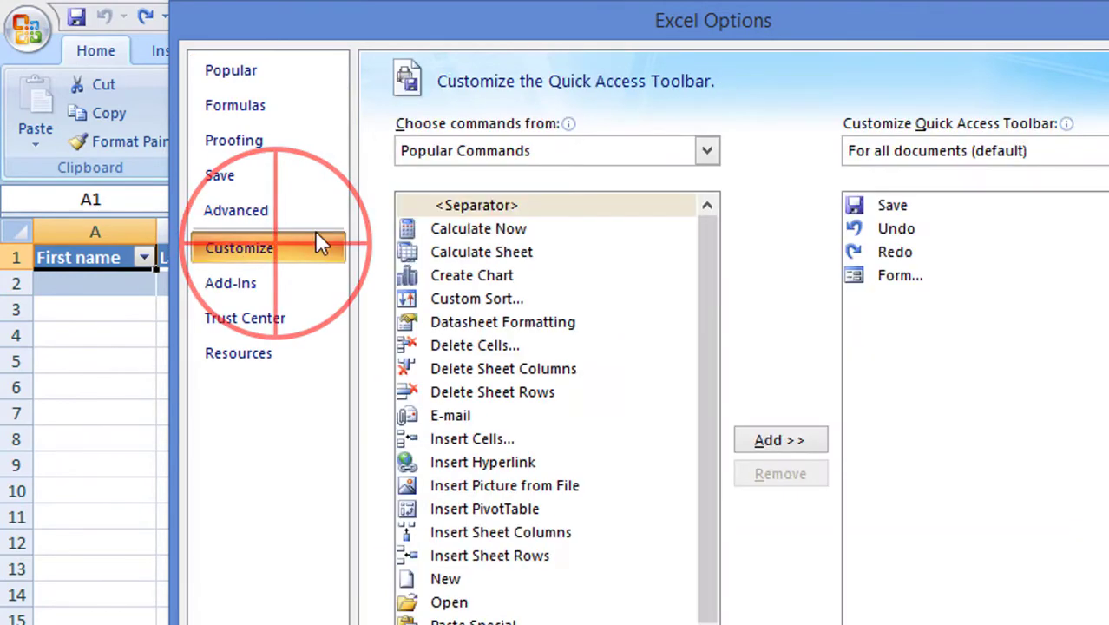
click(531, 157)
click(574, 201)
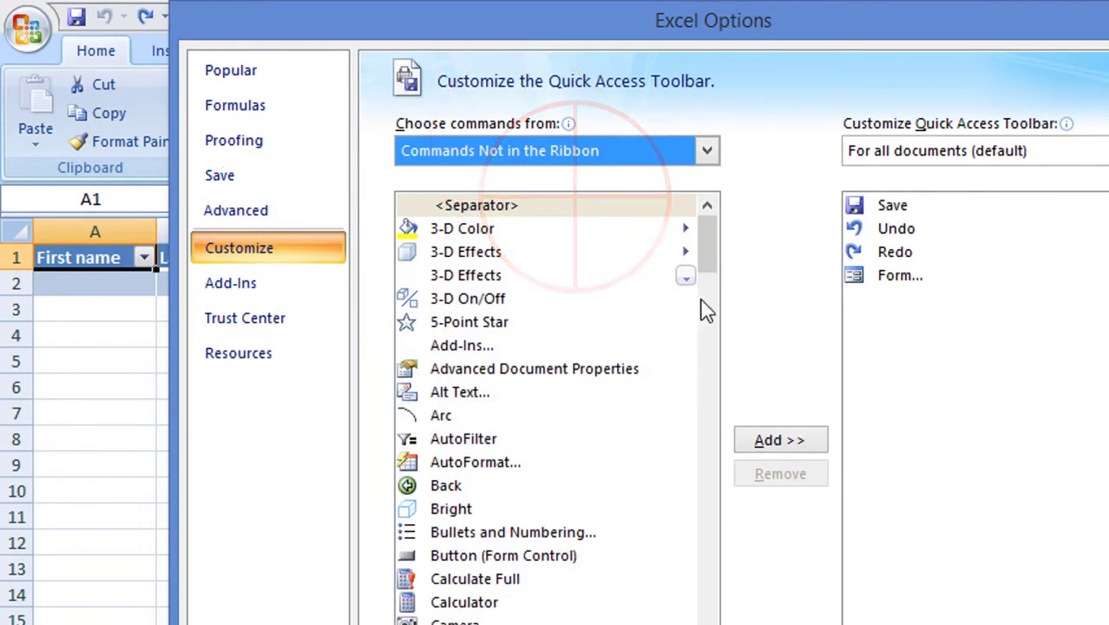
drag(709, 247, 721, 396)
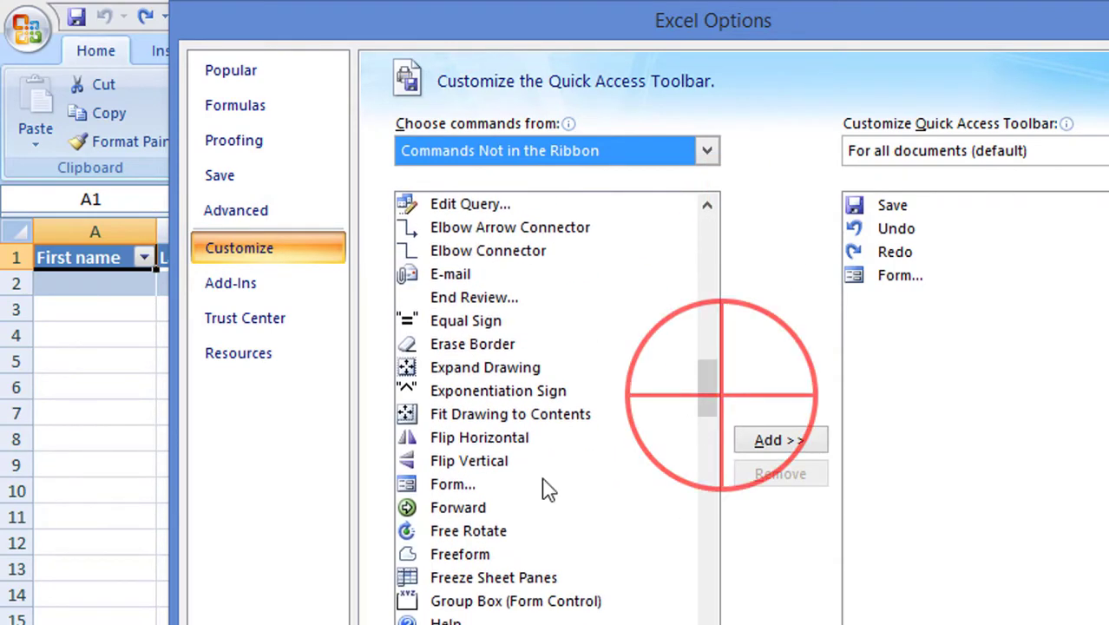
click(500, 483)
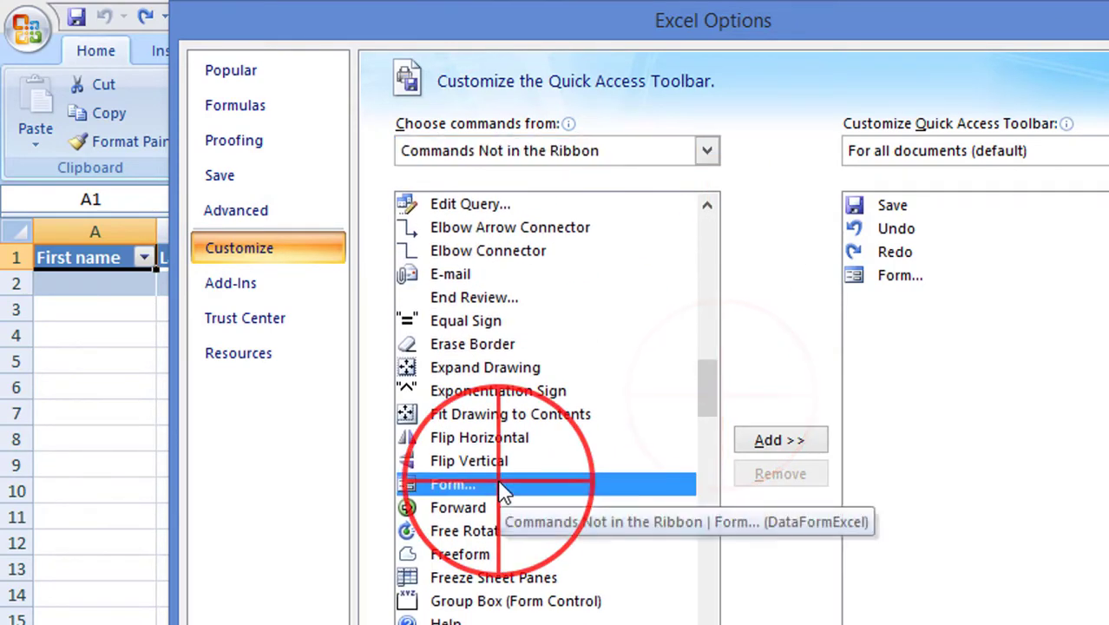
click(792, 443)
click(915, 552)
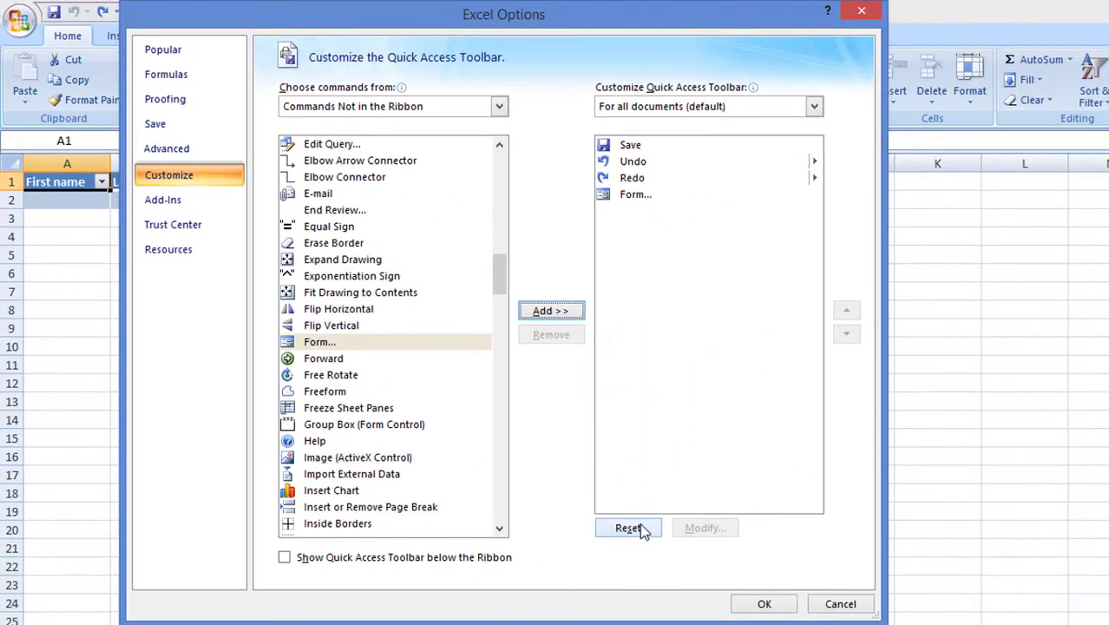
- Reset the Quick Access Toolbar, re-add Form... and close Excel Options with OK
click(631, 526)
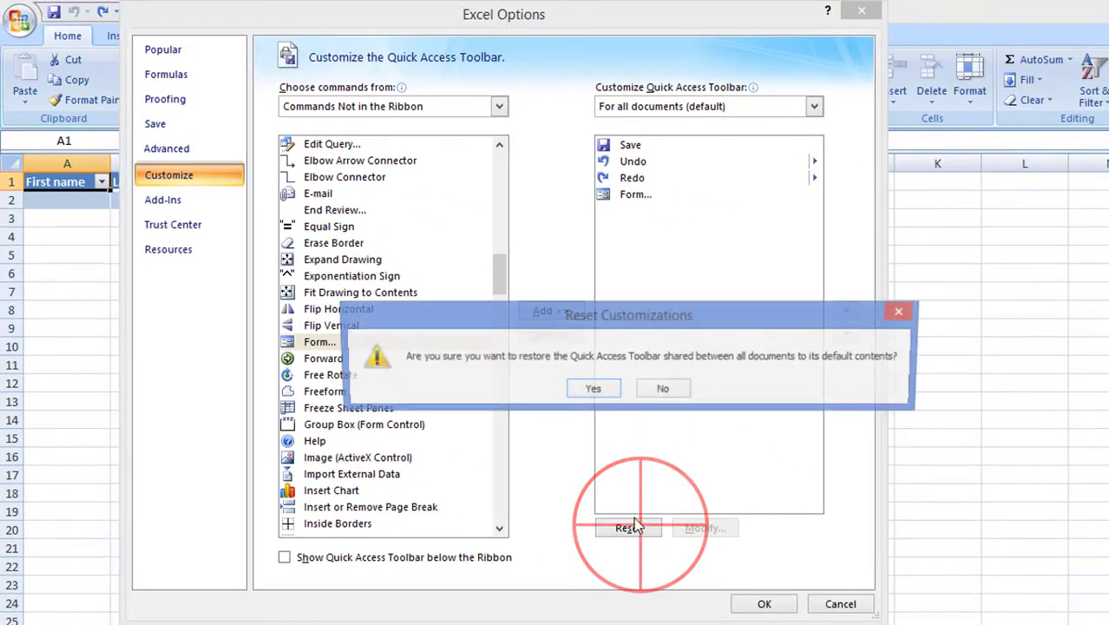
click(594, 388)
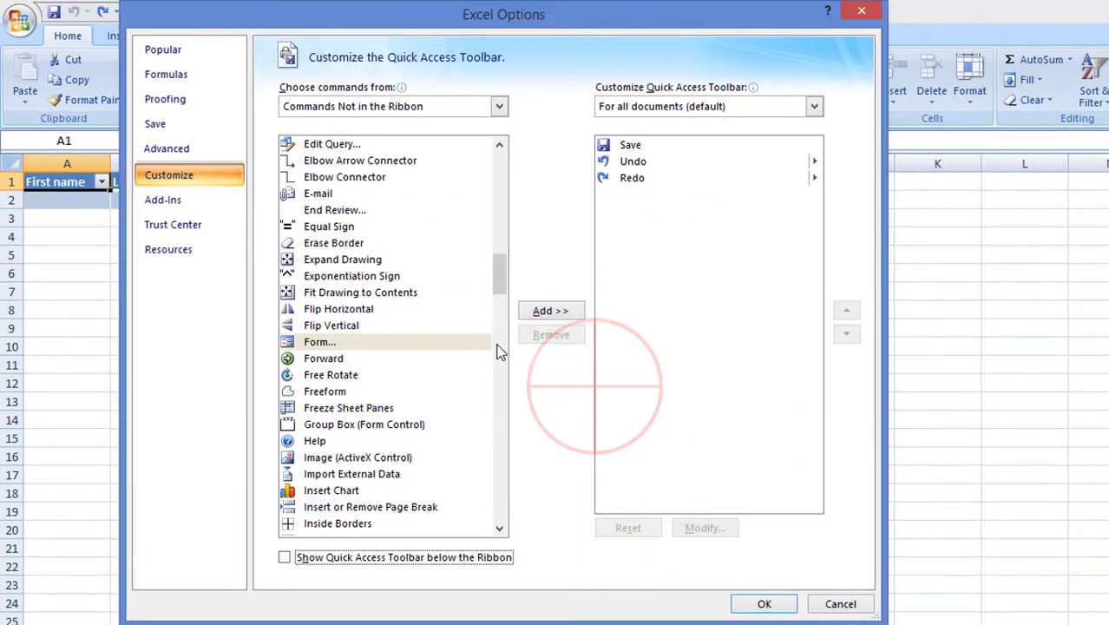
click(389, 343)
click(550, 311)
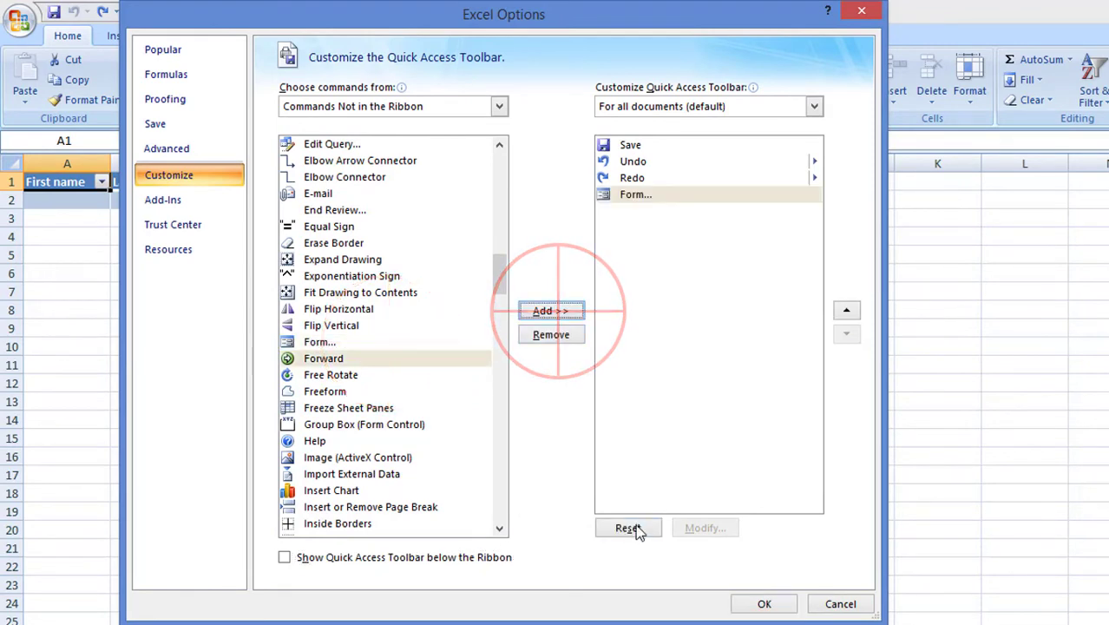
click(769, 605)
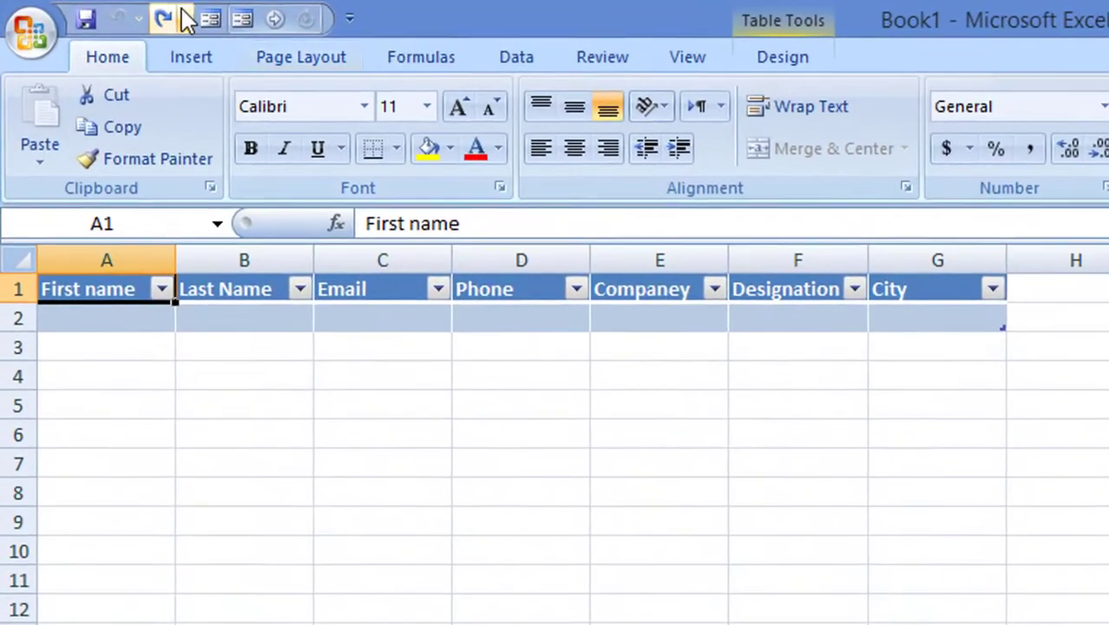
- Open the Sheet1 data form and enter the contact's first and last name
click(152, 11)
click(808, 341)
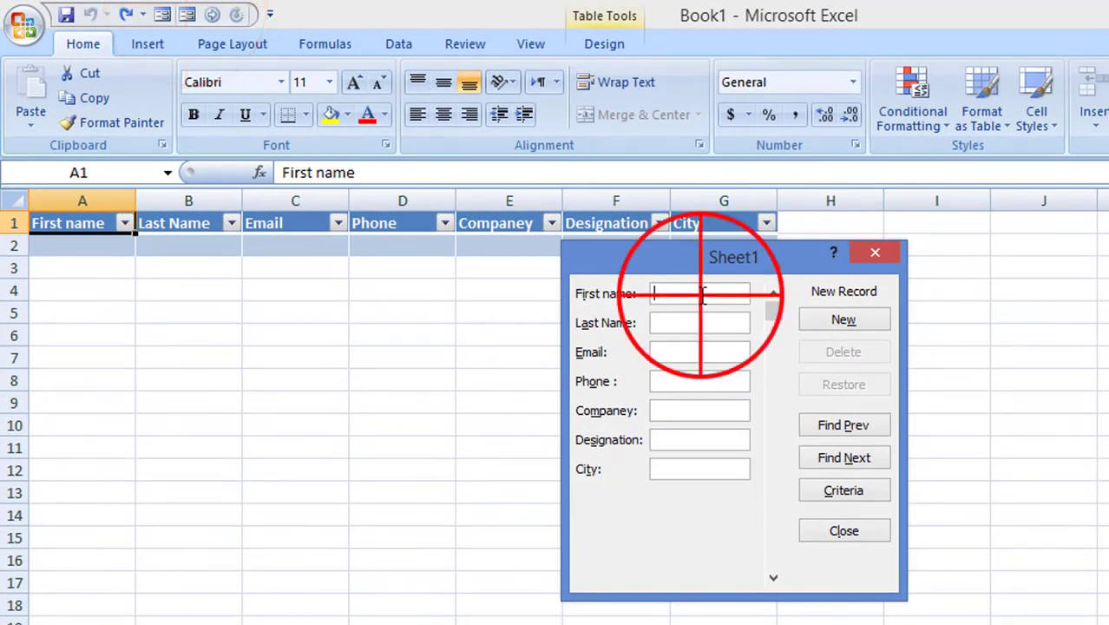
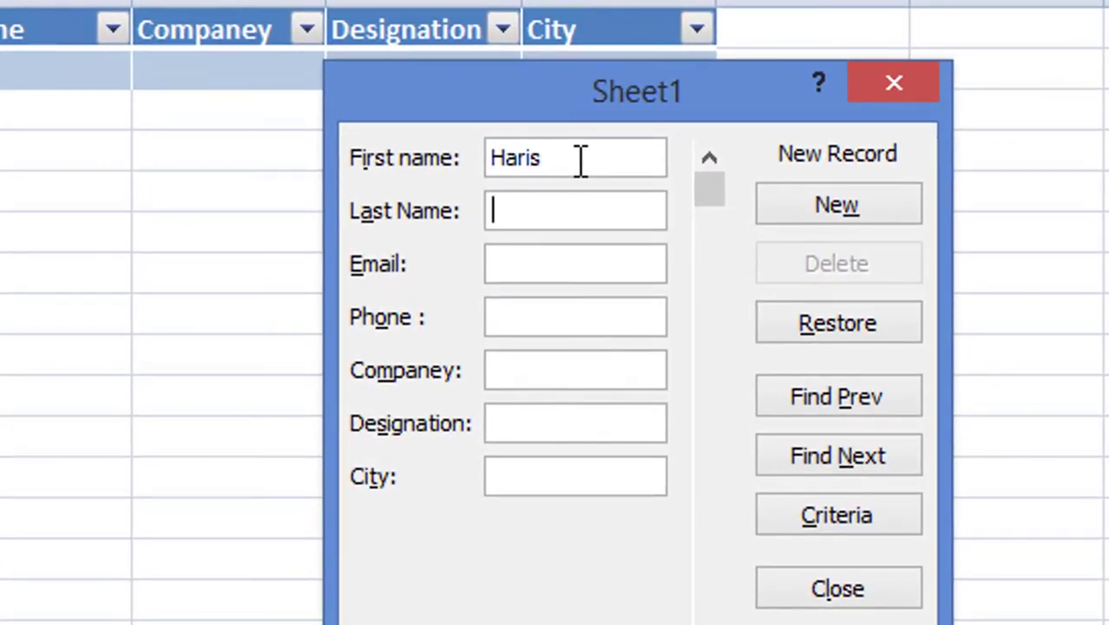
key(Tab)
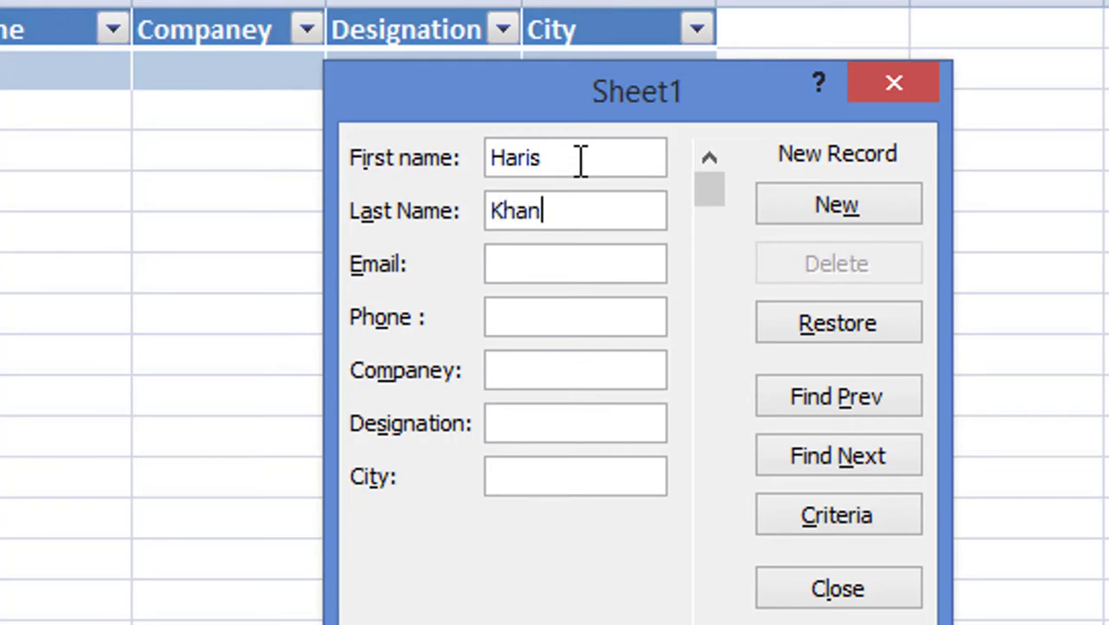
key(Tab)
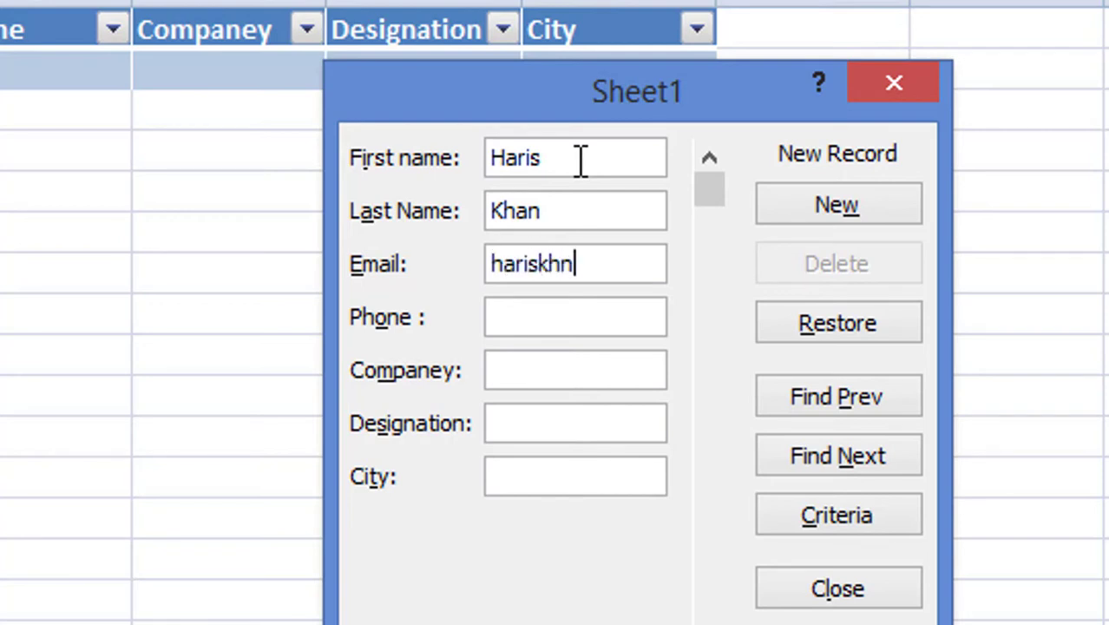
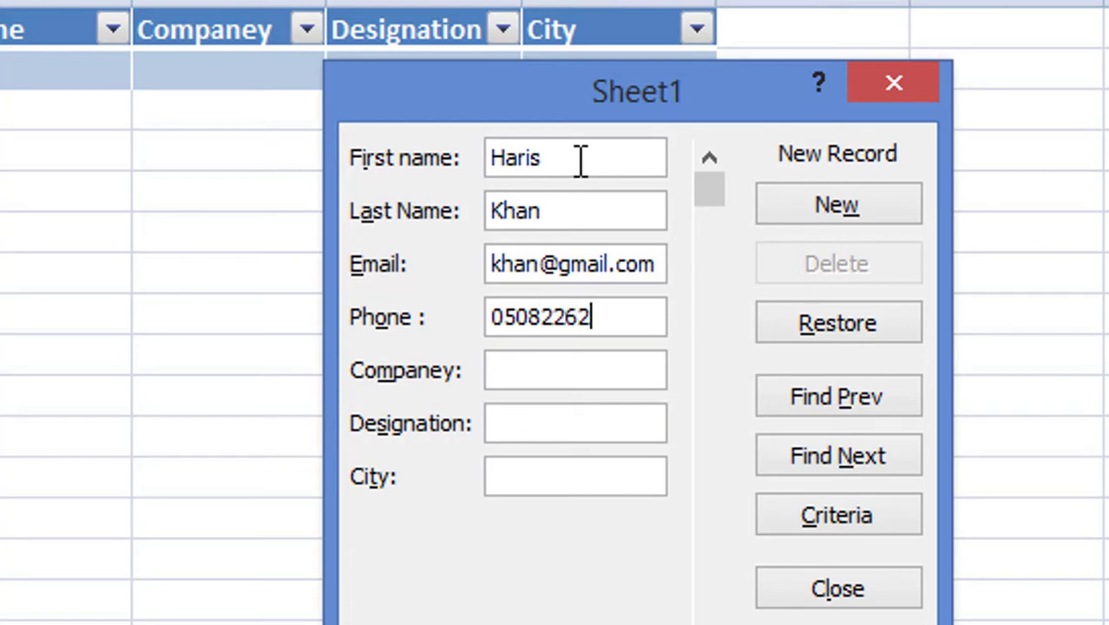
- Enter the contact's e-mail address and phone number in the form
key(Tab)
- Fill in company UNEC, designation Officer and city Dubai
text(UNEV)
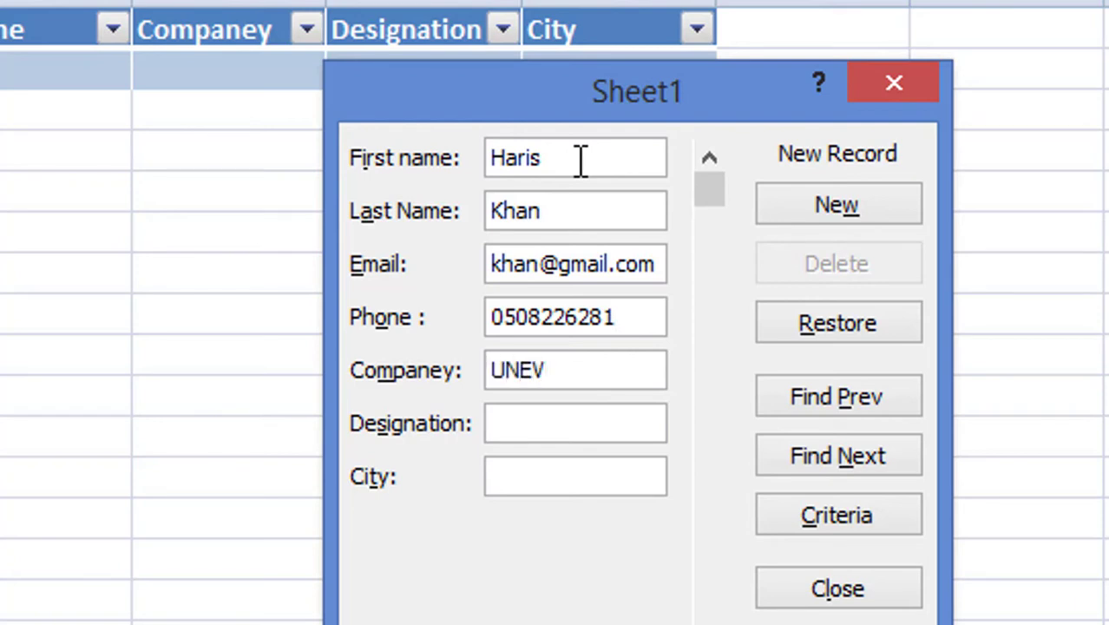
key(BackSpace)
text(C)
key(Tab)
text(Officer)
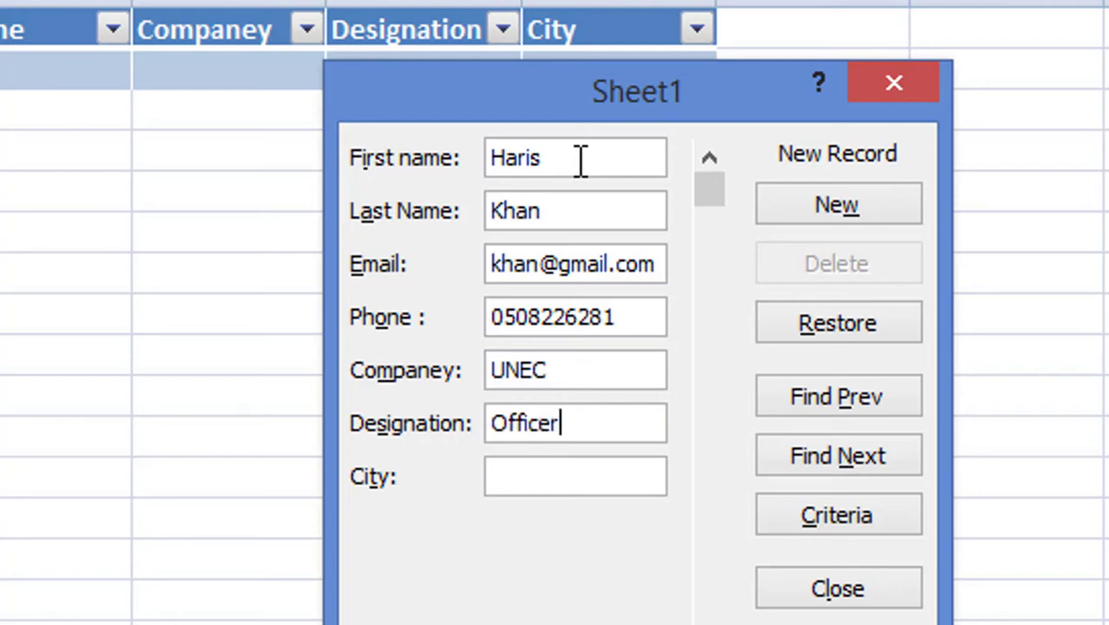
key(Tab)
text(Dubai)
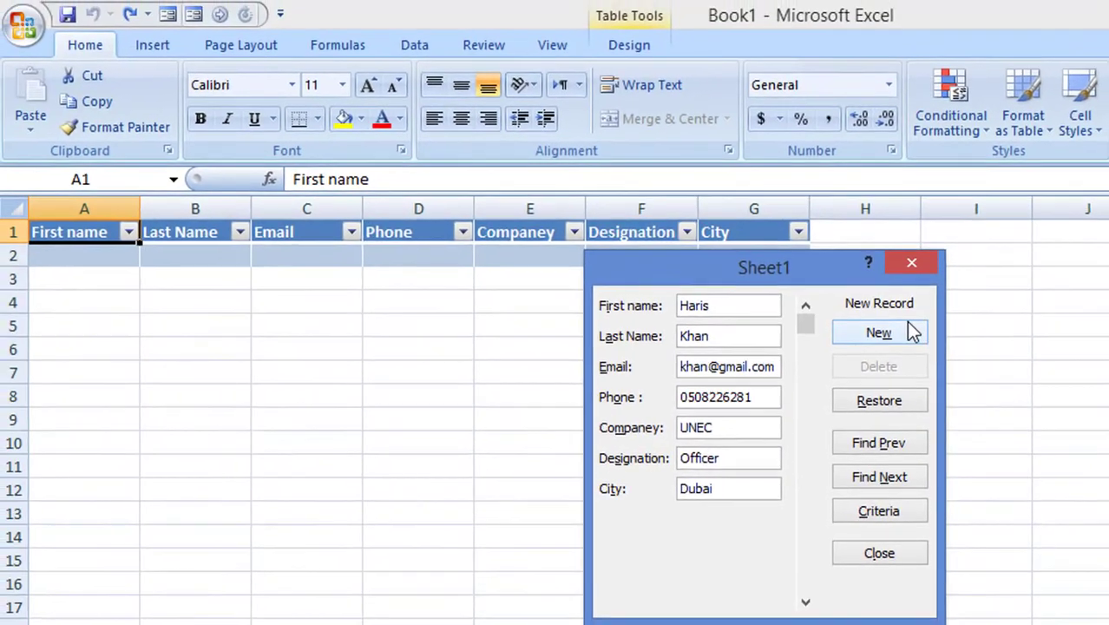
- Add the contact as a new record, then start a test record with ff in name and e-mail fields
click(894, 206)
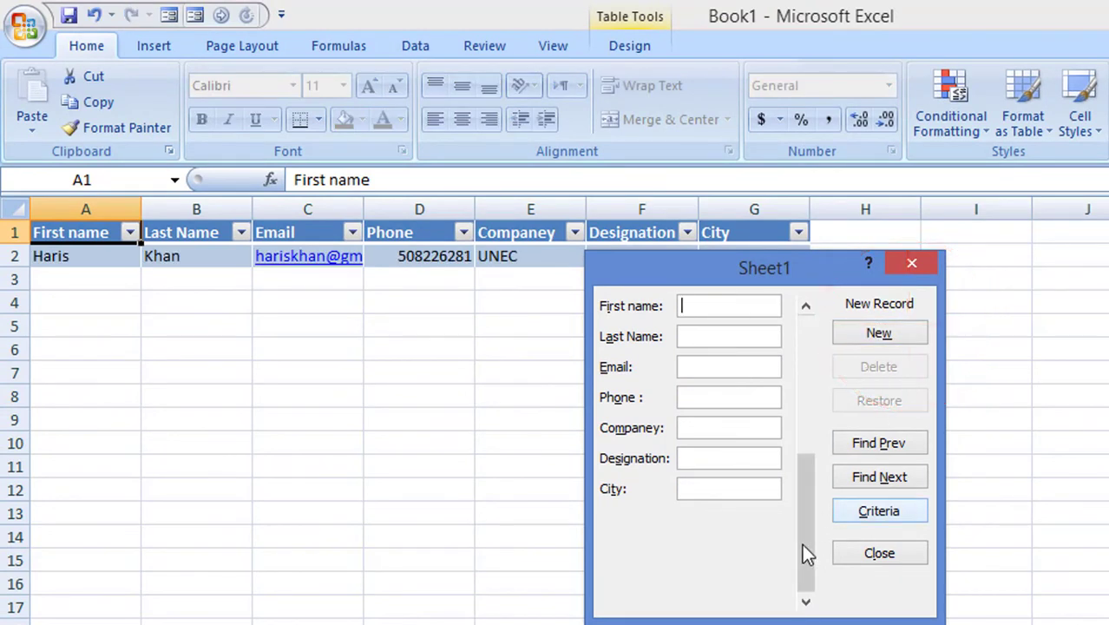
click(721, 304)
click(743, 312)
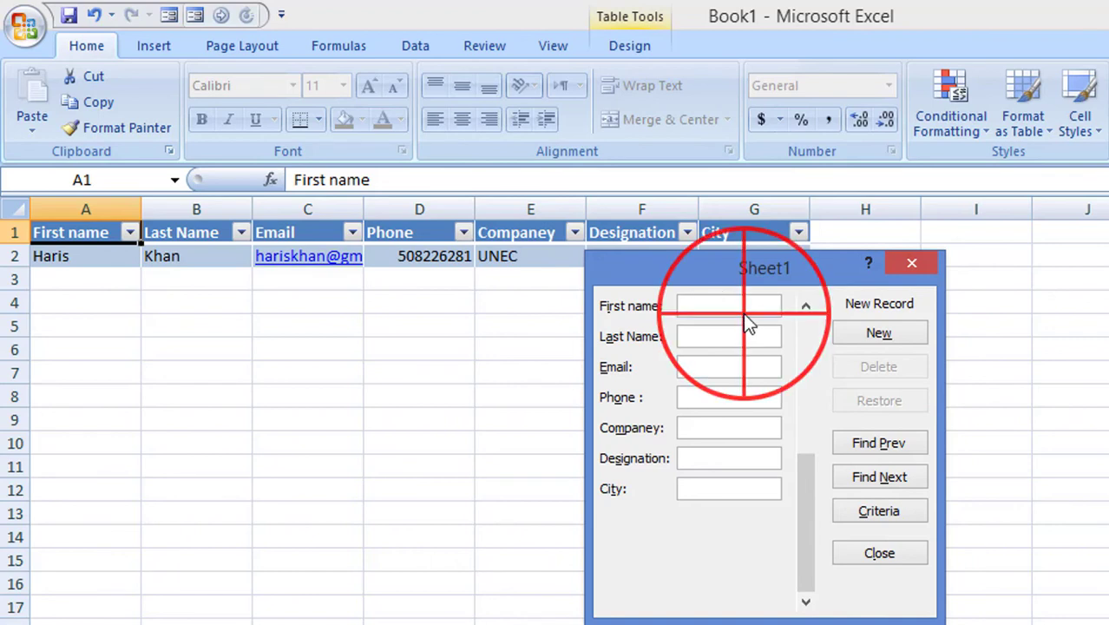
text(ff)
click(738, 339)
text(ff)
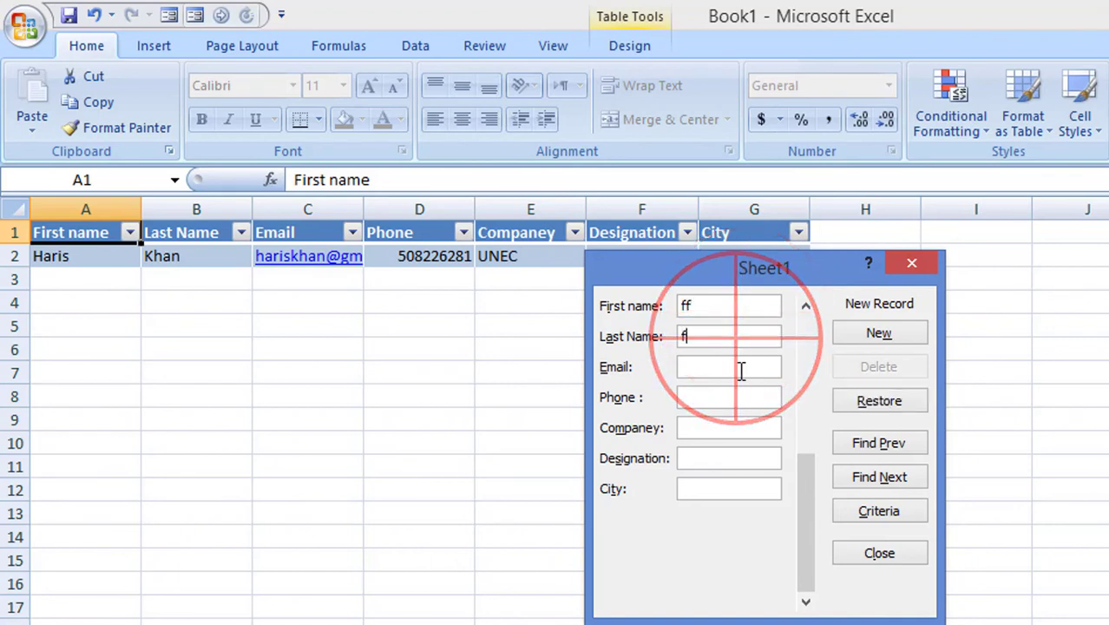
click(738, 369)
text(ff)
- Put ff in phone, company, designation and city and add the test record
click(740, 398)
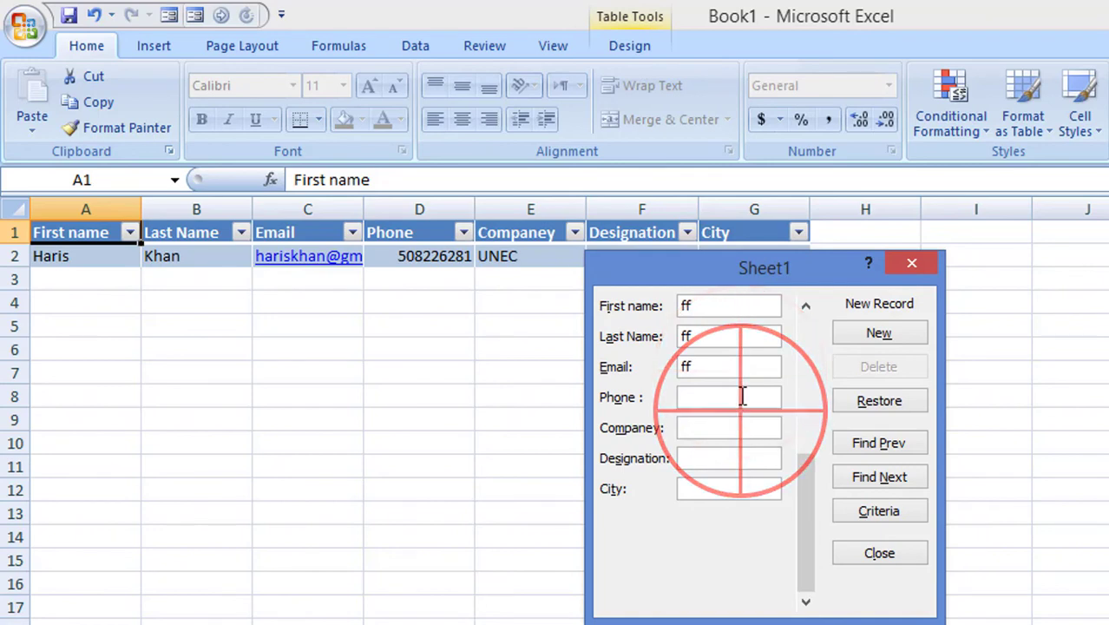
text(ff)
click(739, 434)
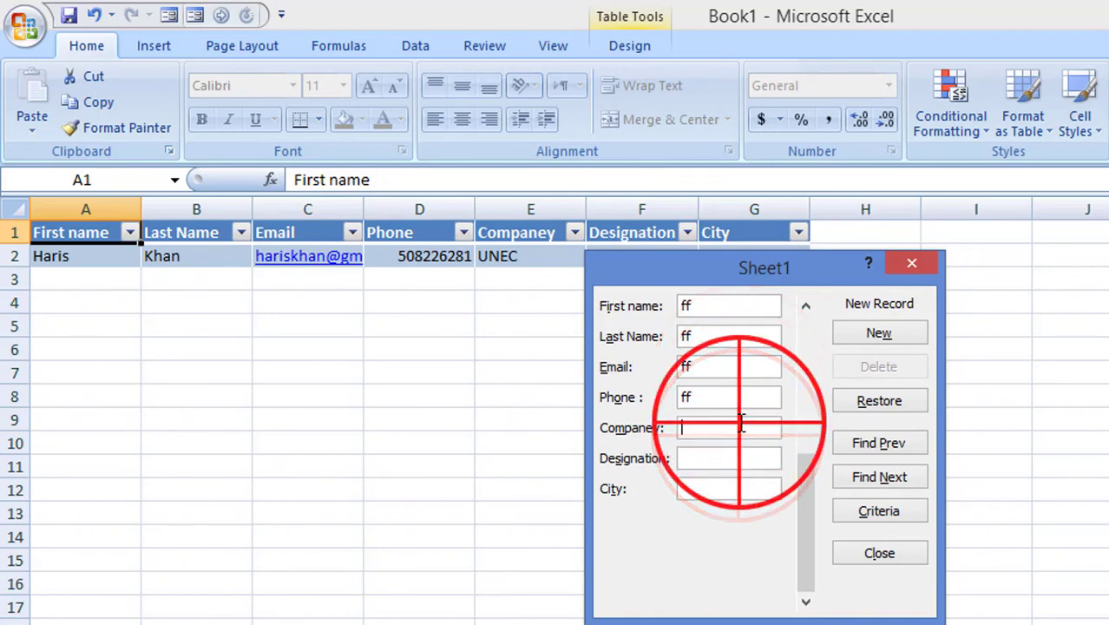
text(ff)
click(728, 465)
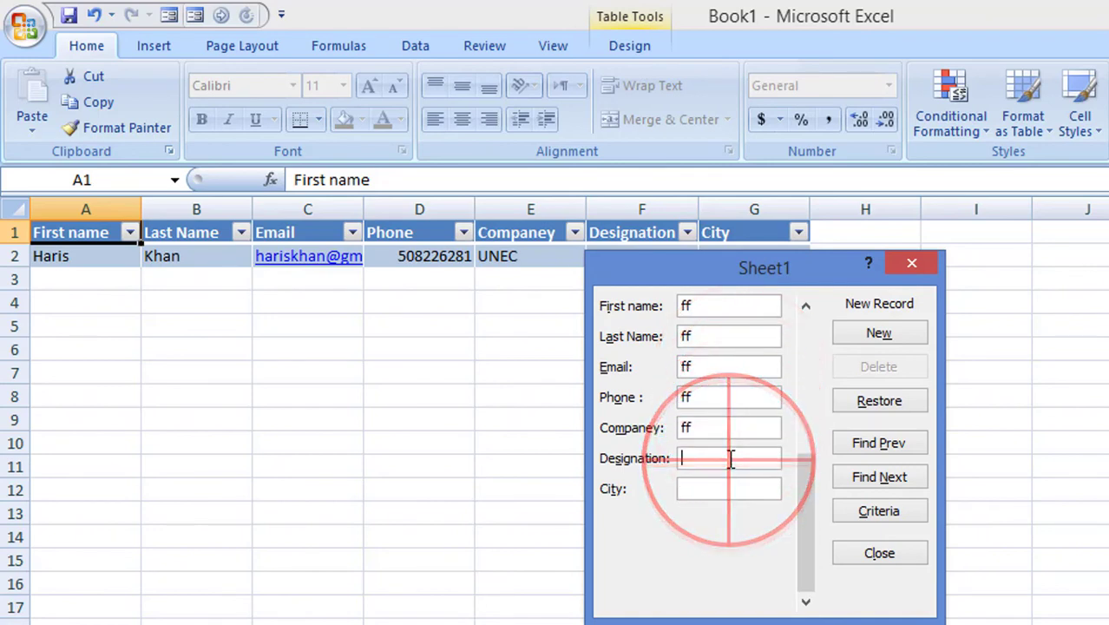
text(ff)
click(727, 488)
text(ff)
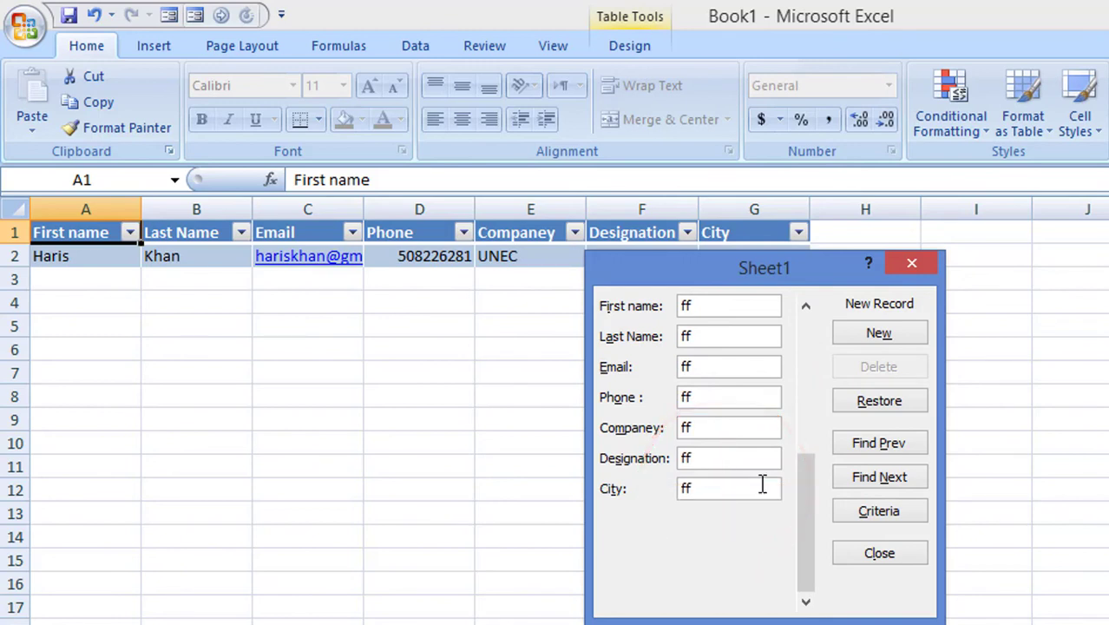
click(874, 336)
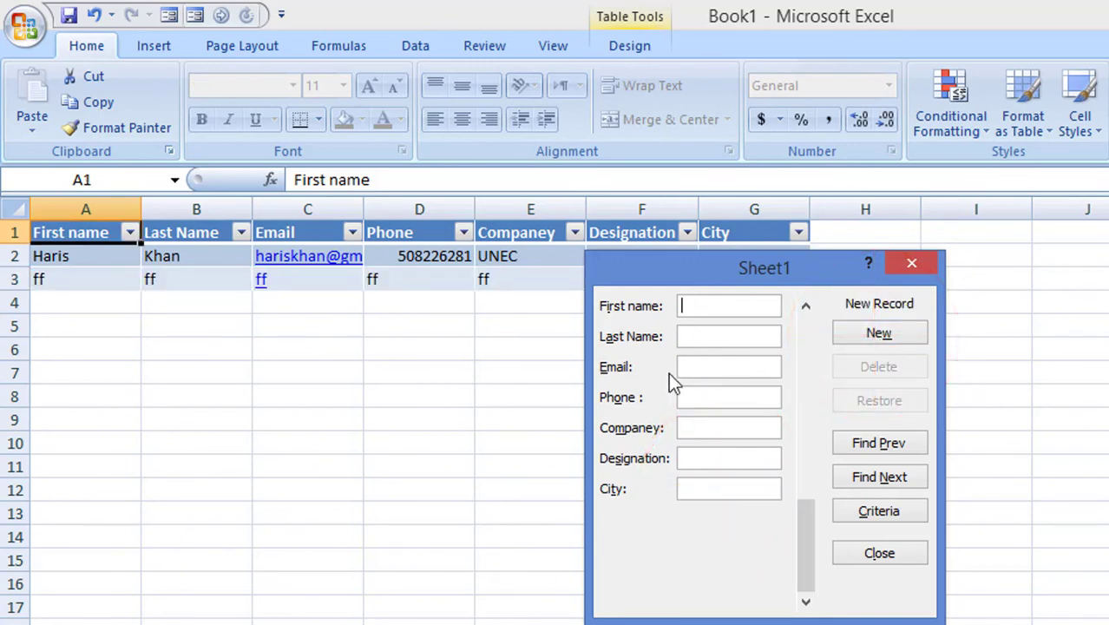
- Move the data form off the table rows and close it
drag(714, 271, 1002, 345)
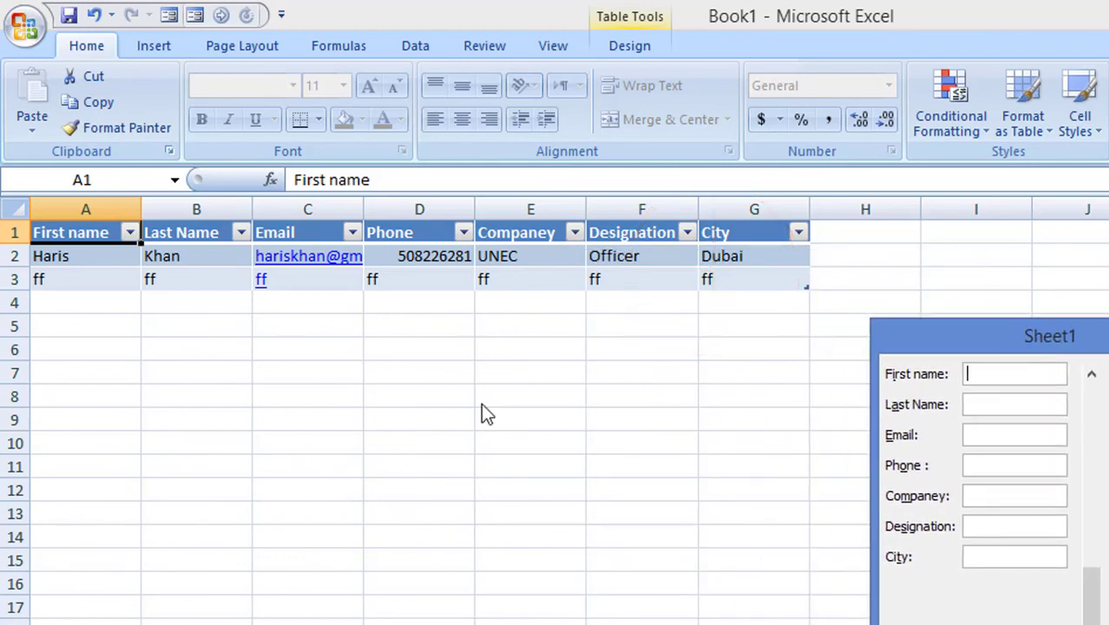
click(364, 209)
drag(1079, 350, 1013, 256)
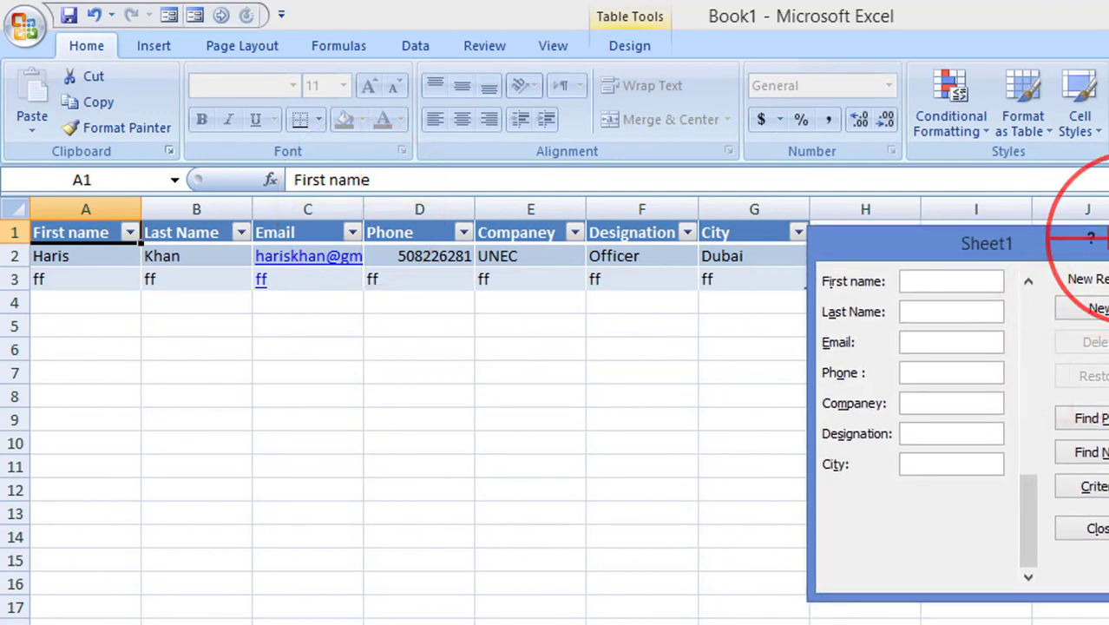
click(1101, 241)
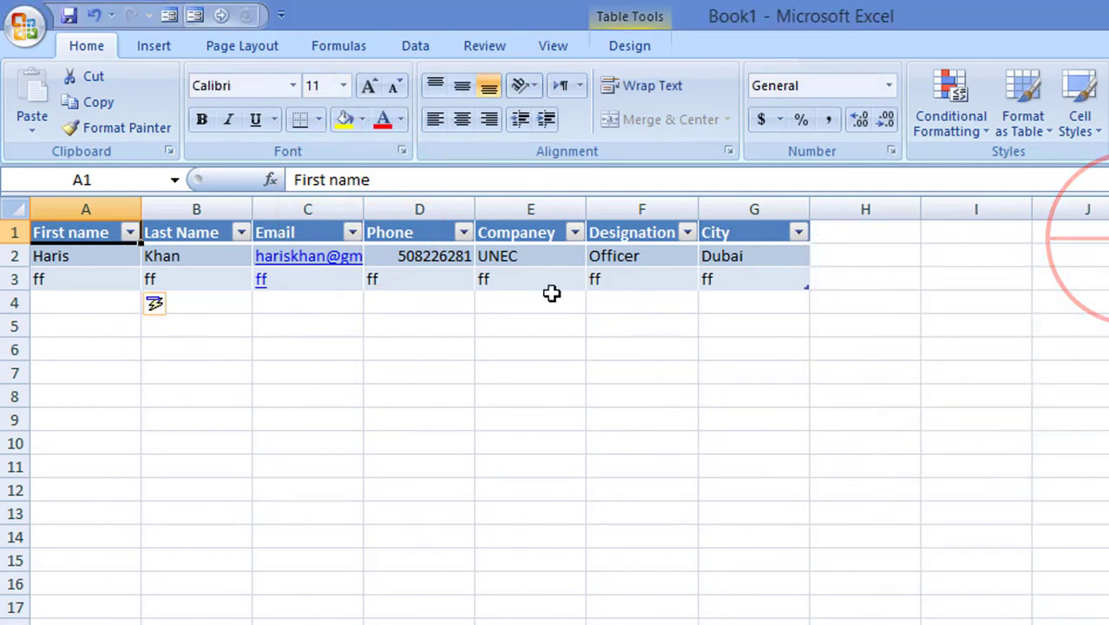
- Widen the Email column to show the full address and zoom in on the sheet
click(357, 209)
drag(358, 208, 438, 216)
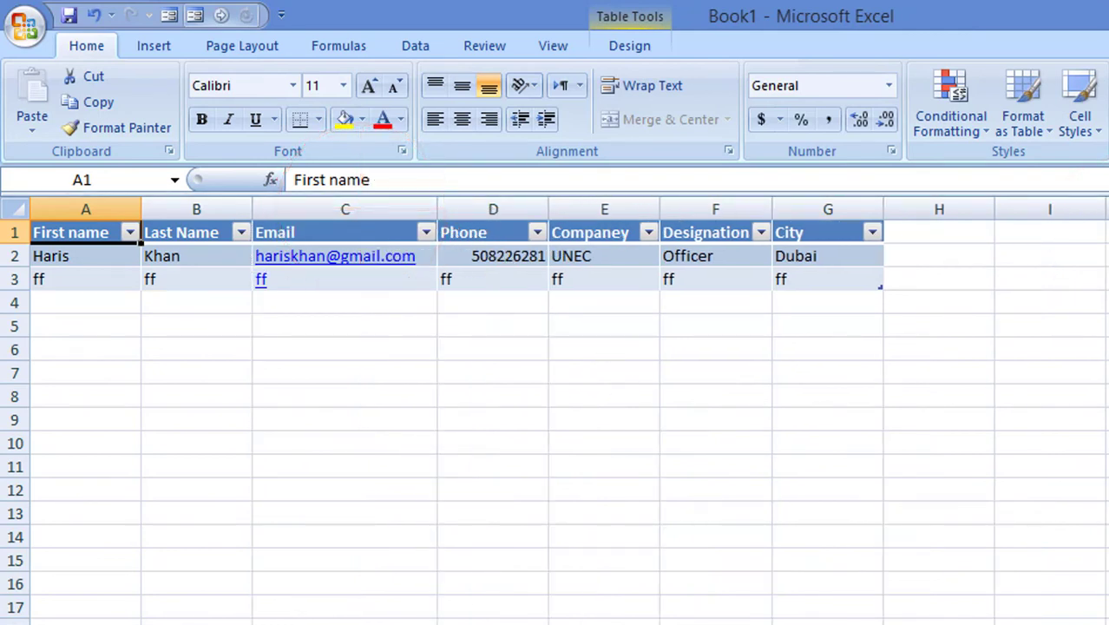
click(1107, 623)
click(1108, 623)
click(1108, 623)
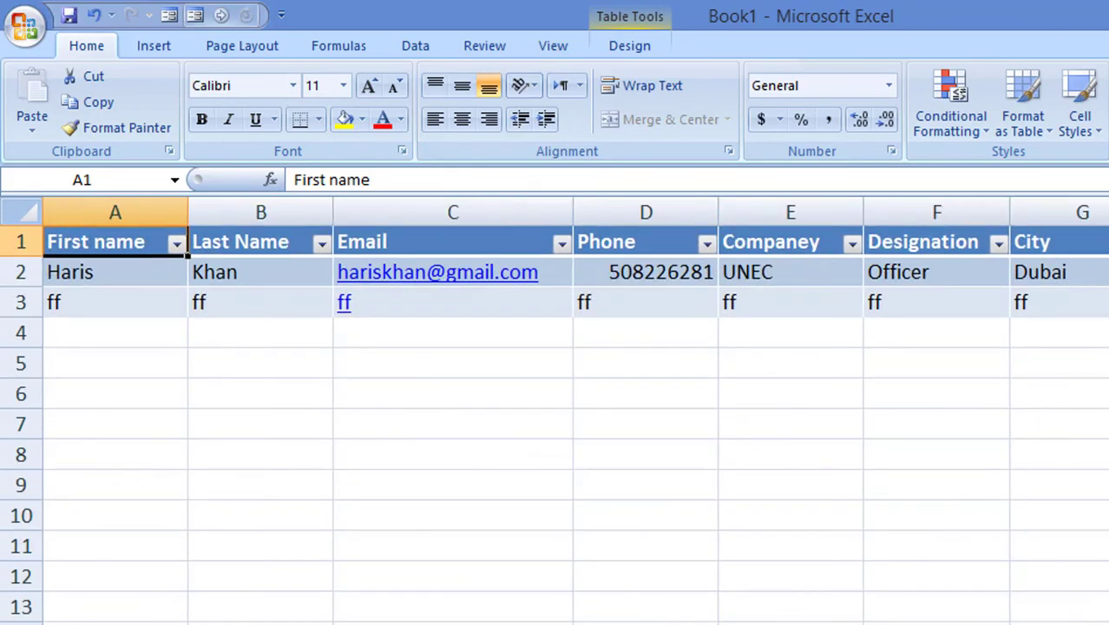
click(1108, 624)
click(1099, 584)
click(1099, 583)
click(1099, 583)
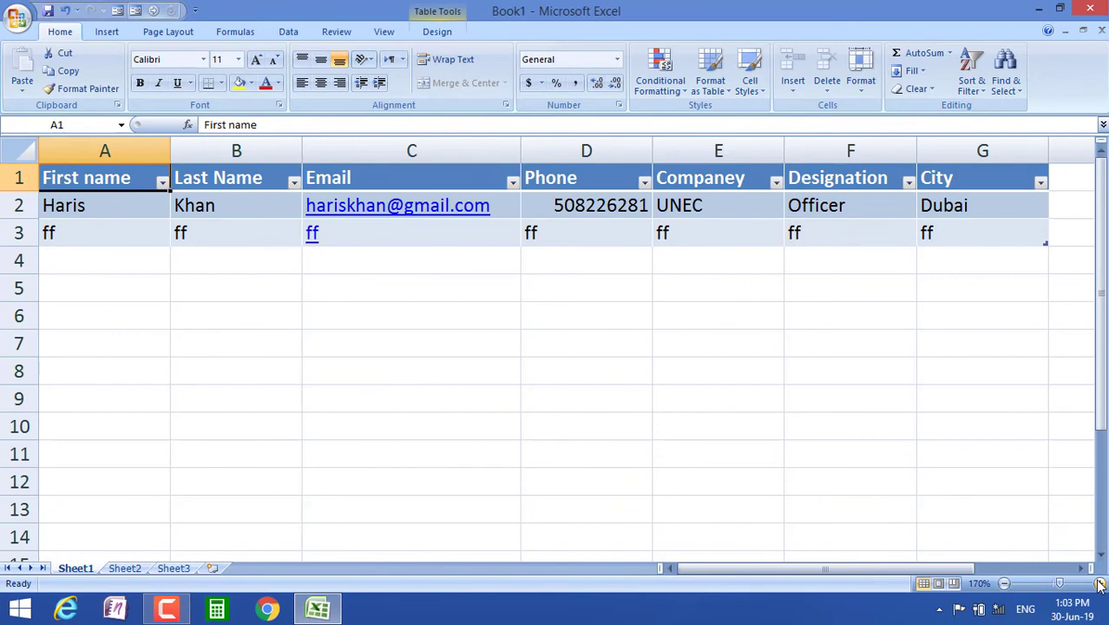
click(1098, 583)
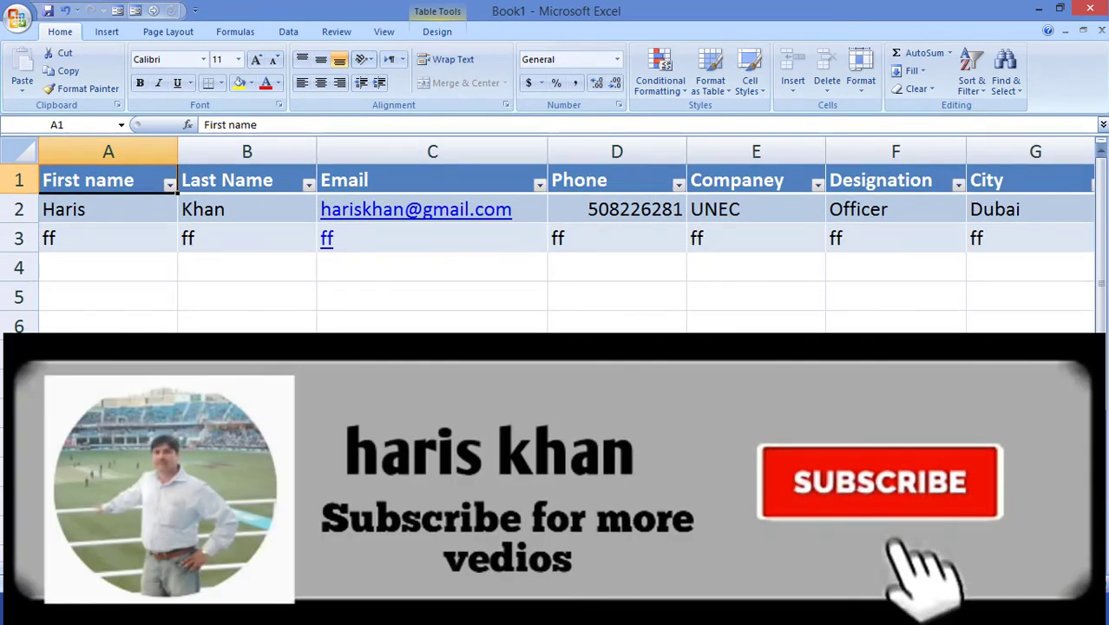
- Clear the ff test values from row 3 of the table
click(46, 238)
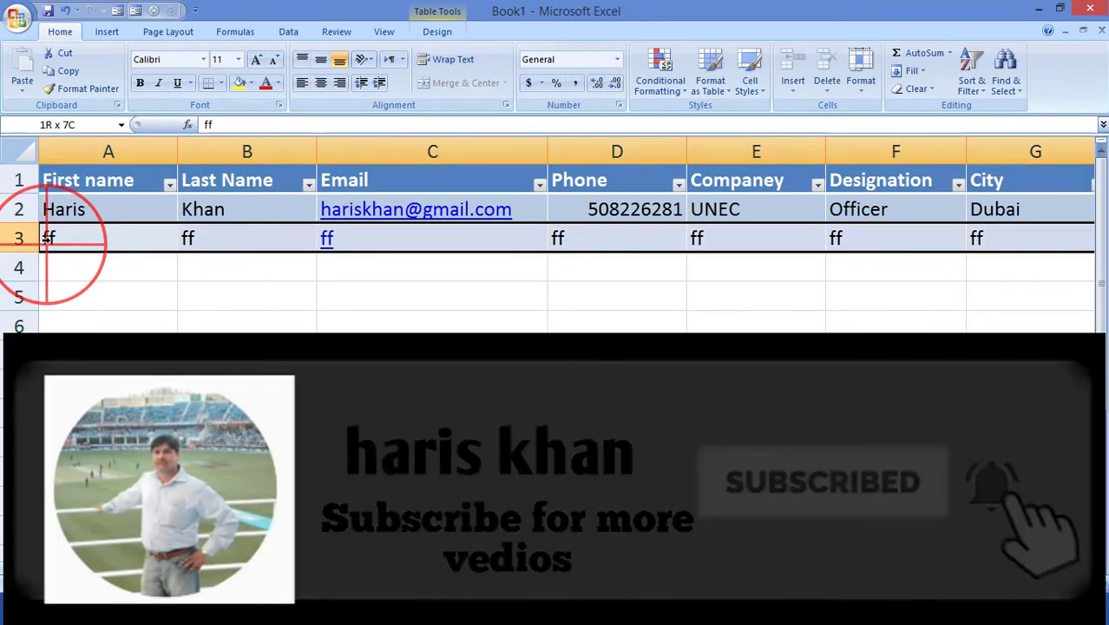
key(Delete)
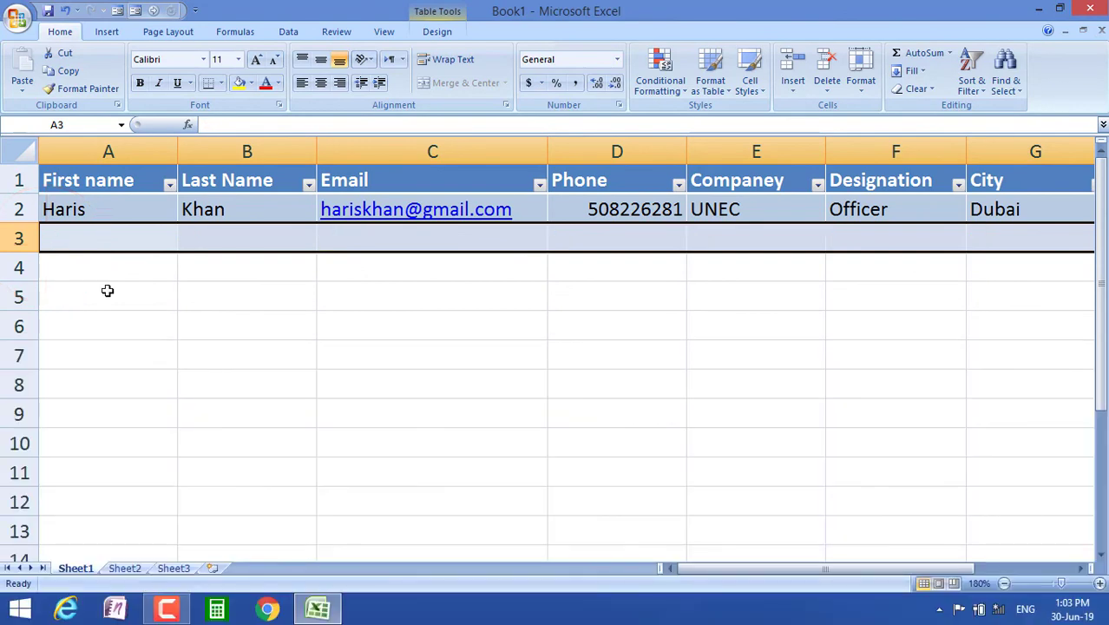
click(211, 336)
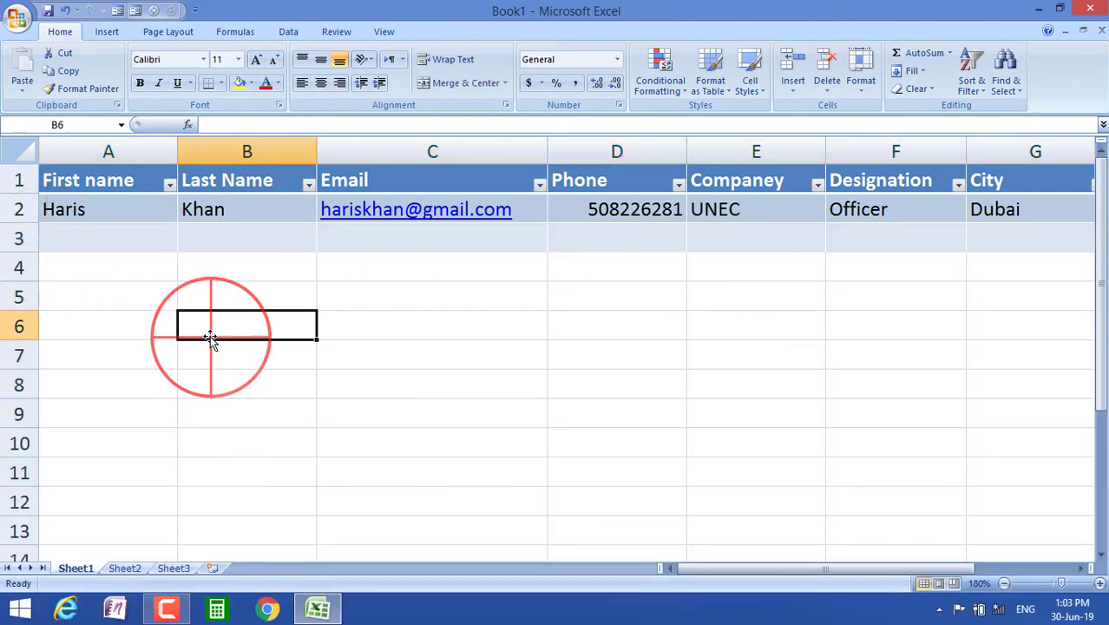
click(525, 339)
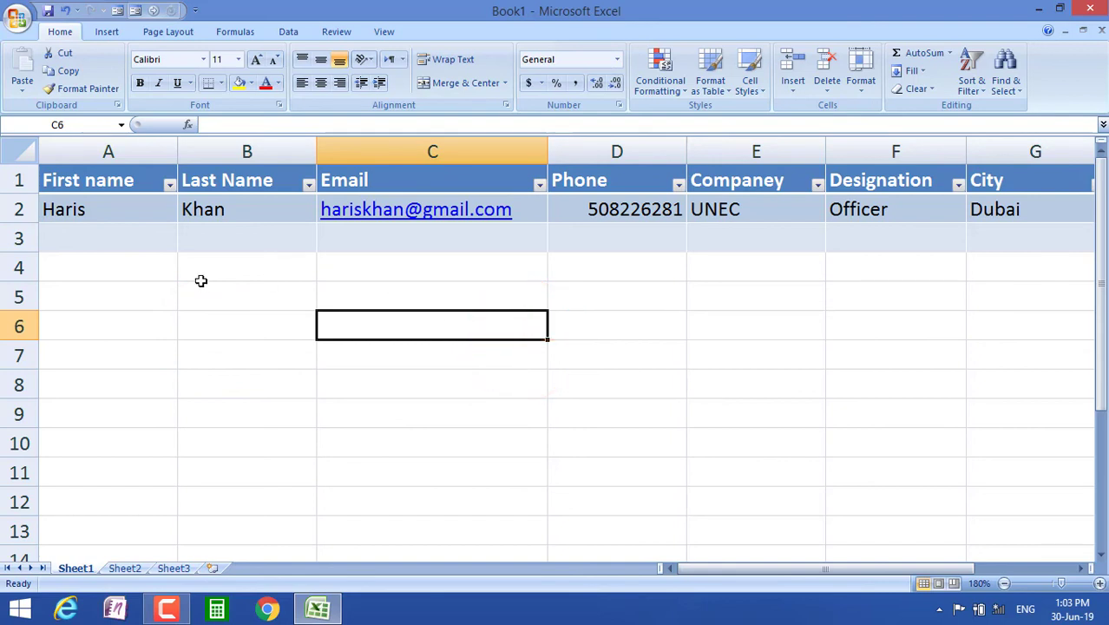